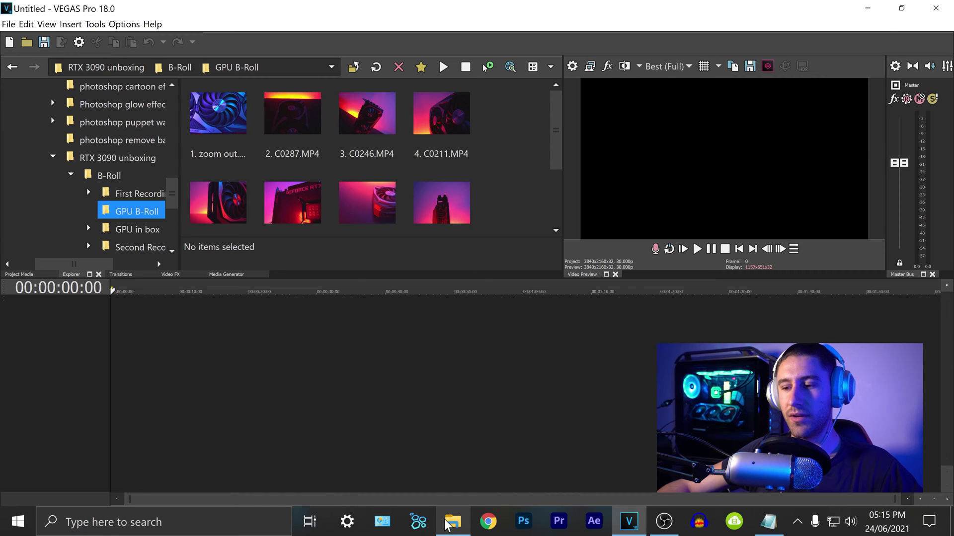
Step: Pick the no-copyright lo-fi music file in Tunes > YouTube Music and drag it toward the timeline
{"action": "left_click", "coordinate": [450, 522]}
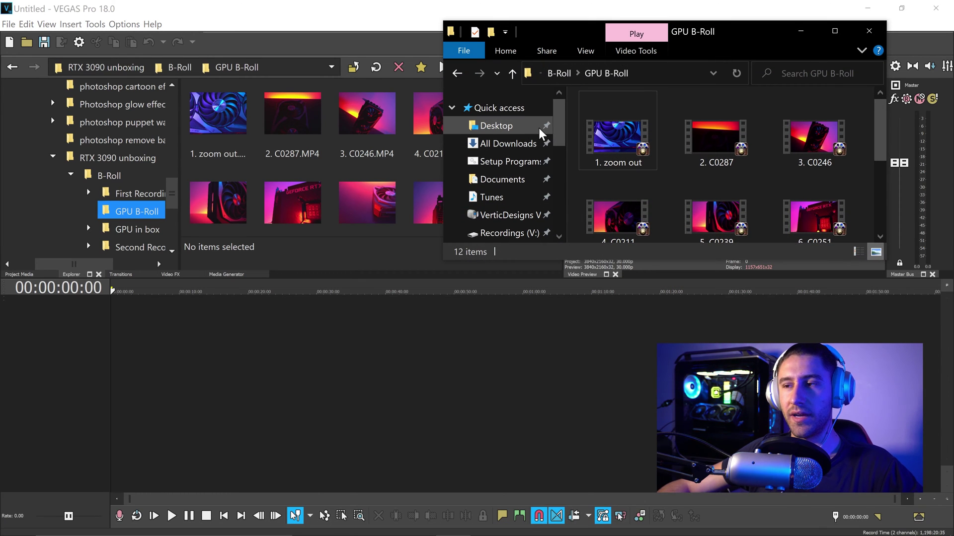
{"action": "left_click", "coordinate": [648, 136]}
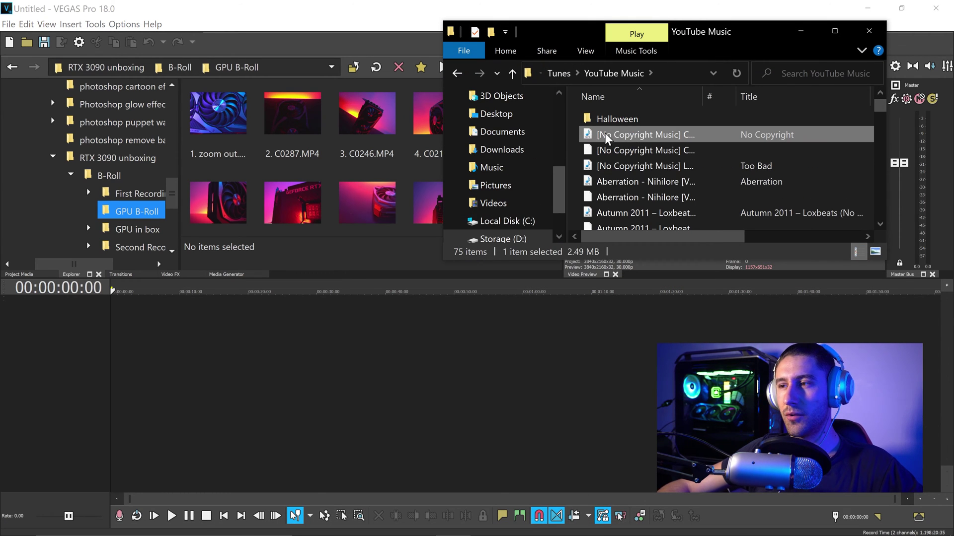
{"action": "left_click_drag", "start_coordinate": [610, 130], "coordinate": [84, 336]}
Step: Drop the lo-fi music as audio, insert an empty video track above it, and play from the start
{"action": "left_click", "coordinate": [235, 292]}
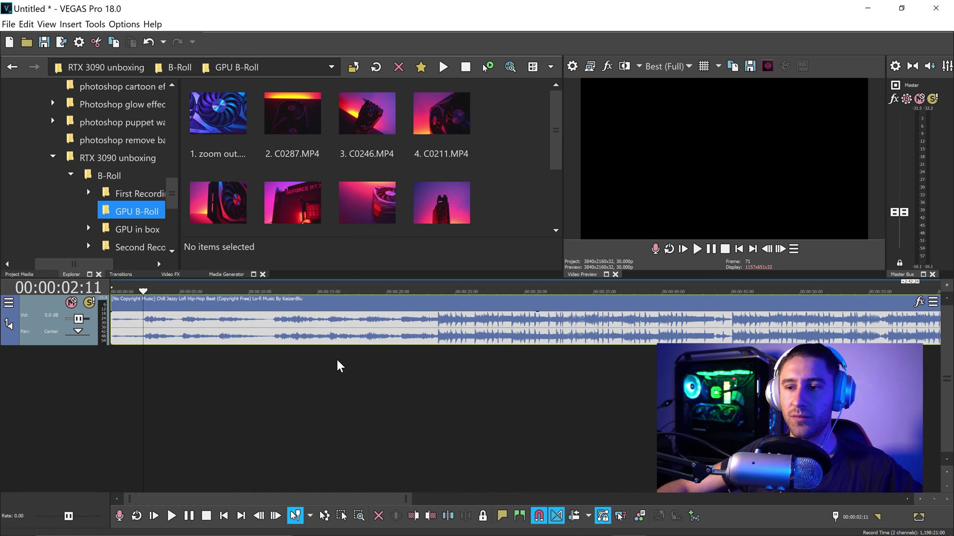
{"action": "right_click", "coordinate": [337, 361]}
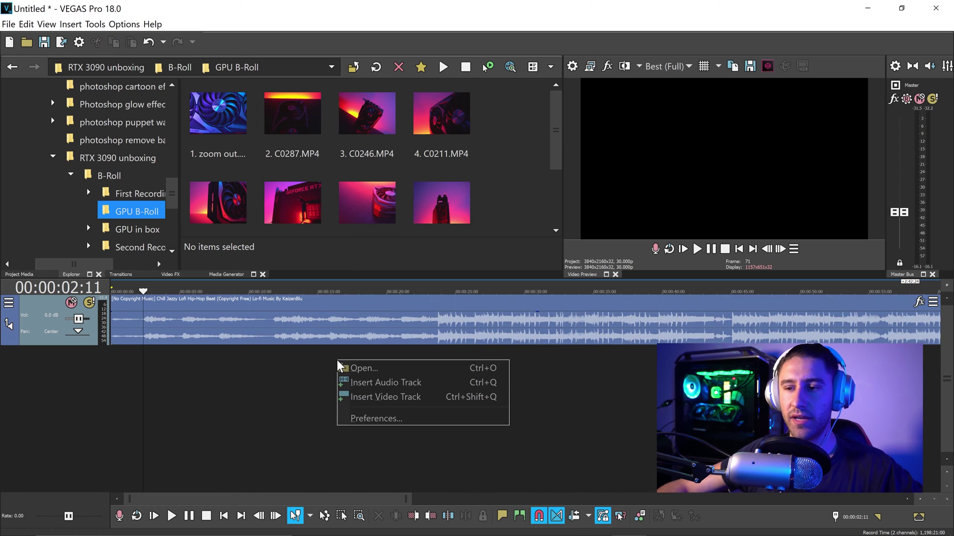
{"action": "left_click", "coordinate": [392, 393]}
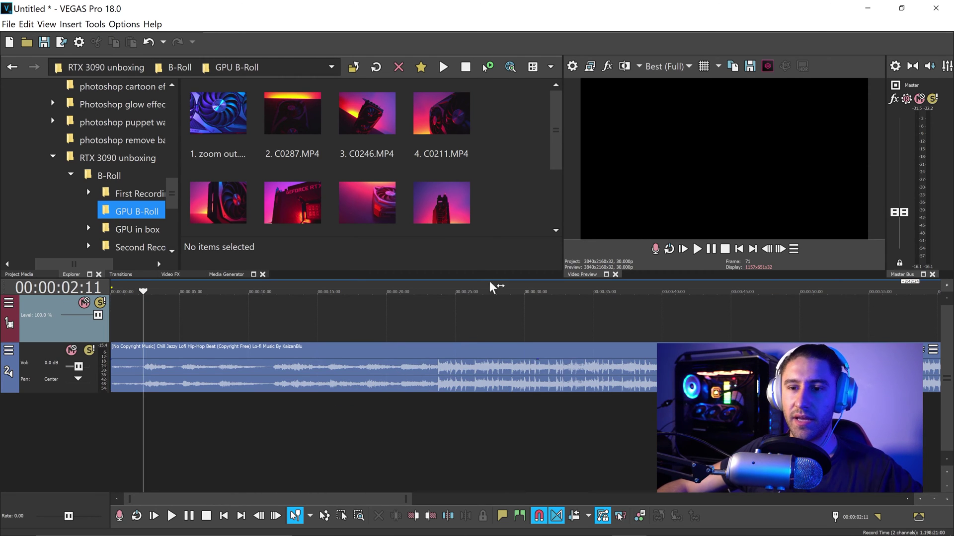
{"action": "left_click", "coordinate": [740, 251]}
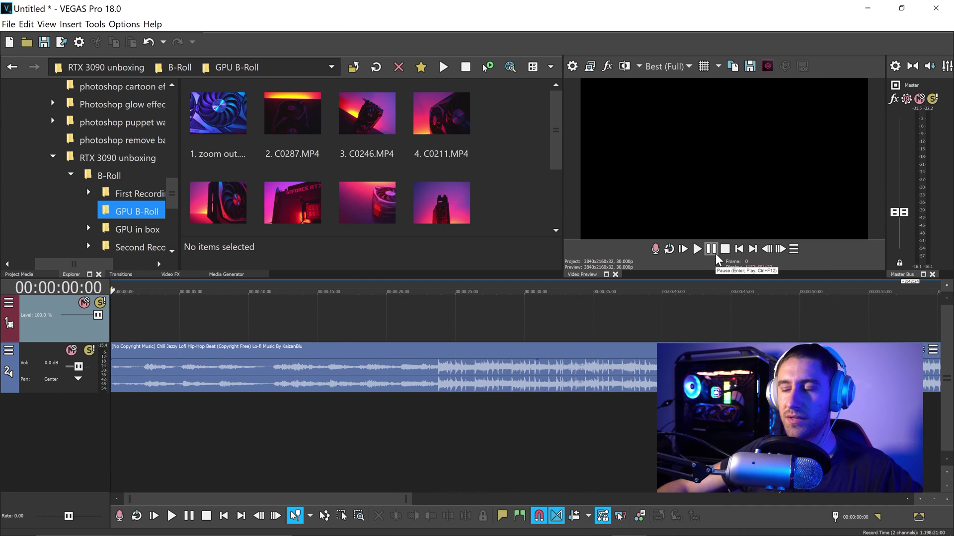
{"action": "left_click", "coordinate": [715, 252]}
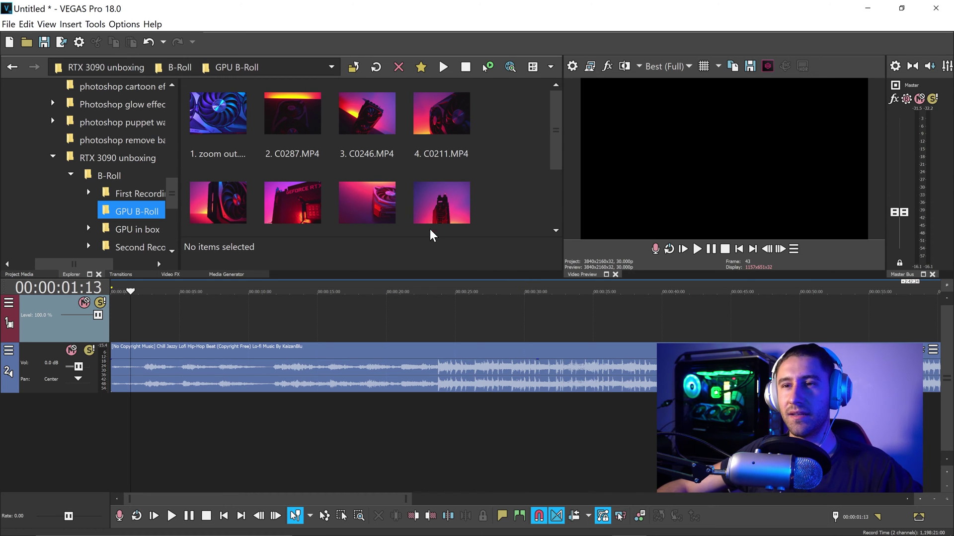
Step: Place the zoom out clip on the video track, delete its audio track, and trim its start
{"action": "left_click_drag", "start_coordinate": [207, 105], "coordinate": [103, 323]}
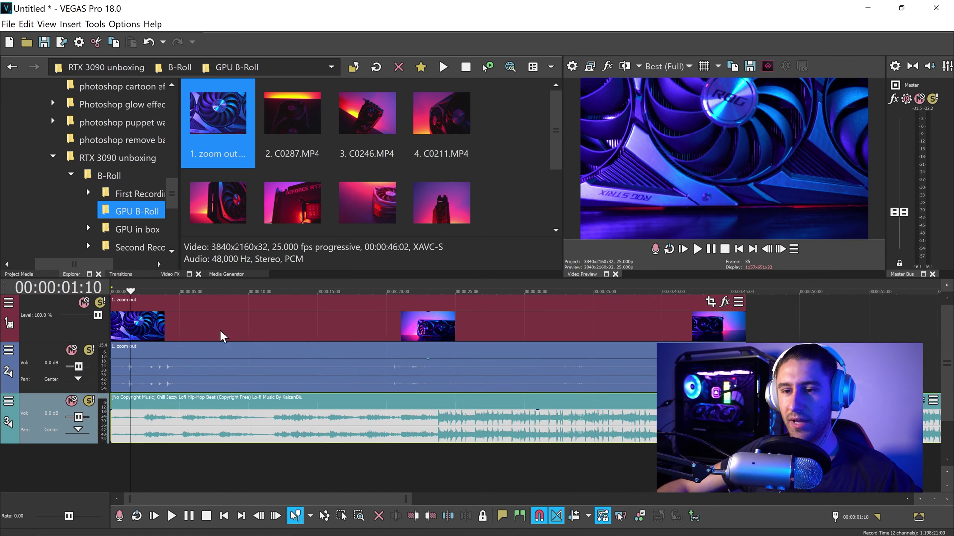
{"action": "left_click", "coordinate": [231, 365]}
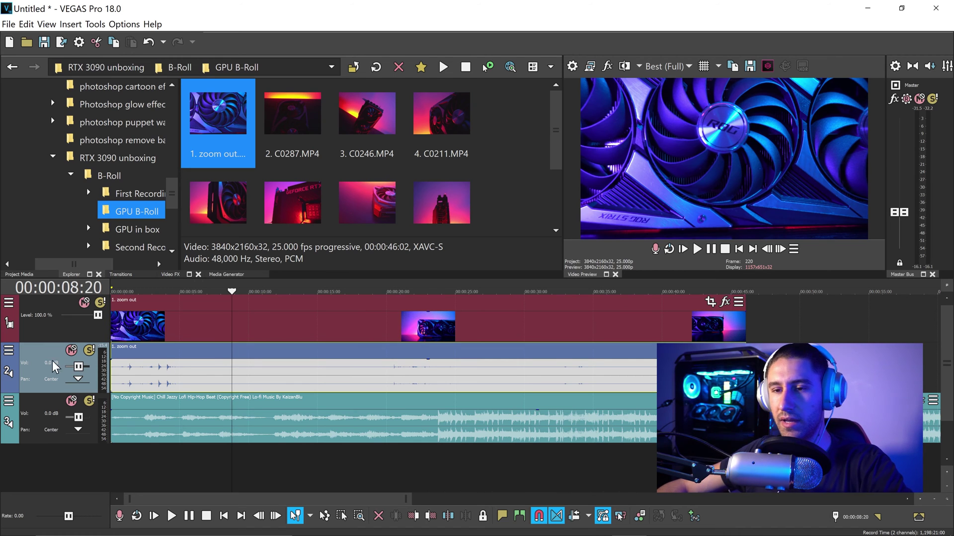
{"action": "key", "text": "Delete"}
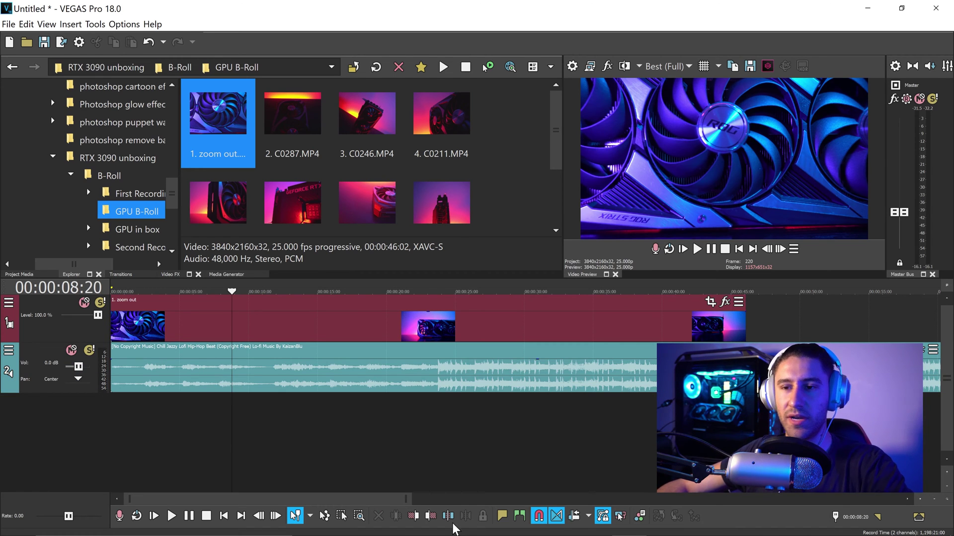
{"action": "left_click_drag", "start_coordinate": [112, 323], "coordinate": [125, 324]}
{"action": "left_click", "coordinate": [114, 321]}
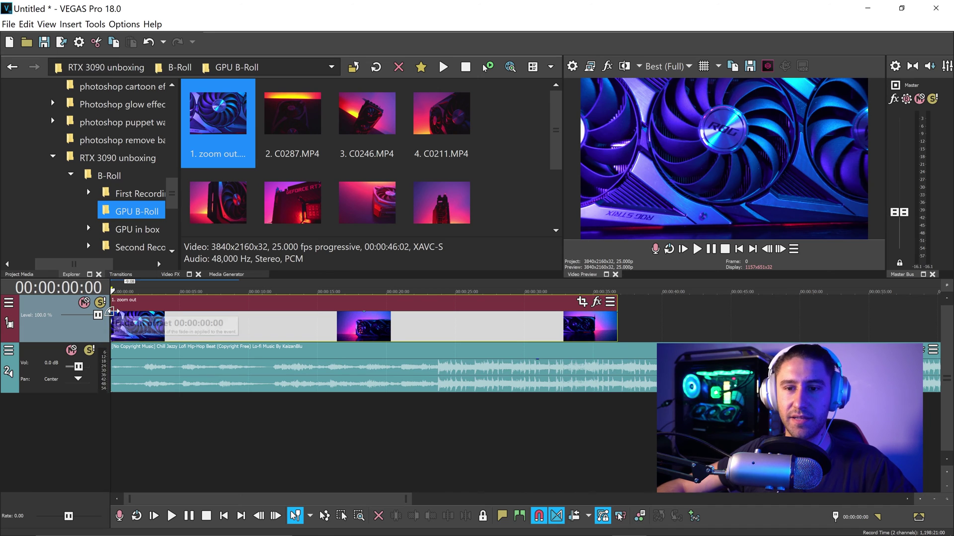
Step: Add a 15-frame linear fade-in to the clip's start and park the playhead at 00:00:05:00
{"action": "left_click_drag", "start_coordinate": [111, 311], "coordinate": [141, 368]}
{"action": "right_click", "coordinate": [140, 348]}
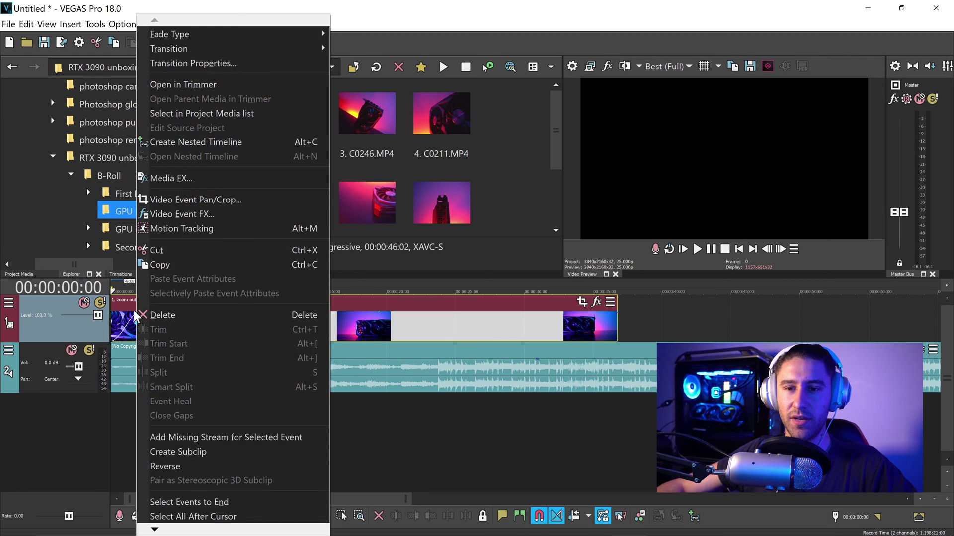
{"action": "right_click", "coordinate": [140, 314]}
{"action": "left_click", "coordinate": [176, 345]}
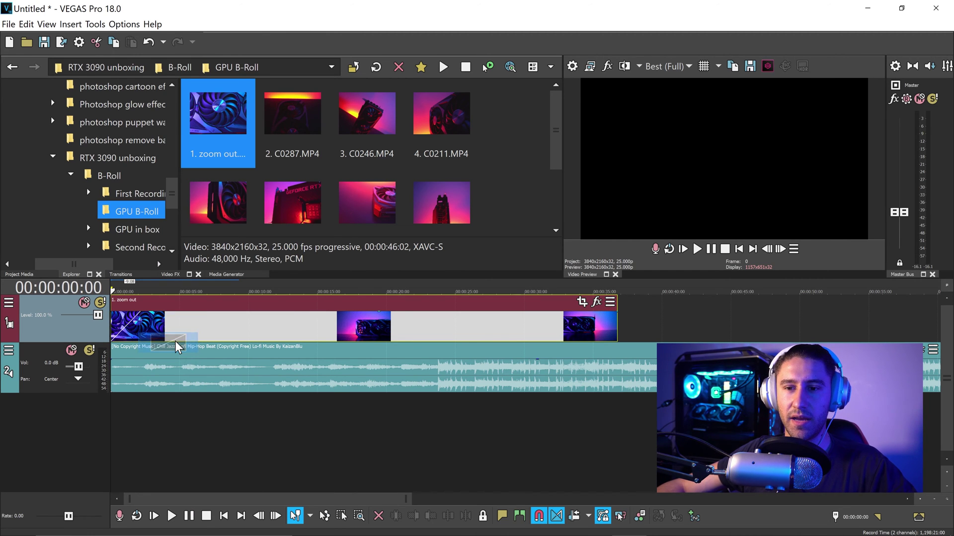
{"action": "left_click", "coordinate": [179, 331]}
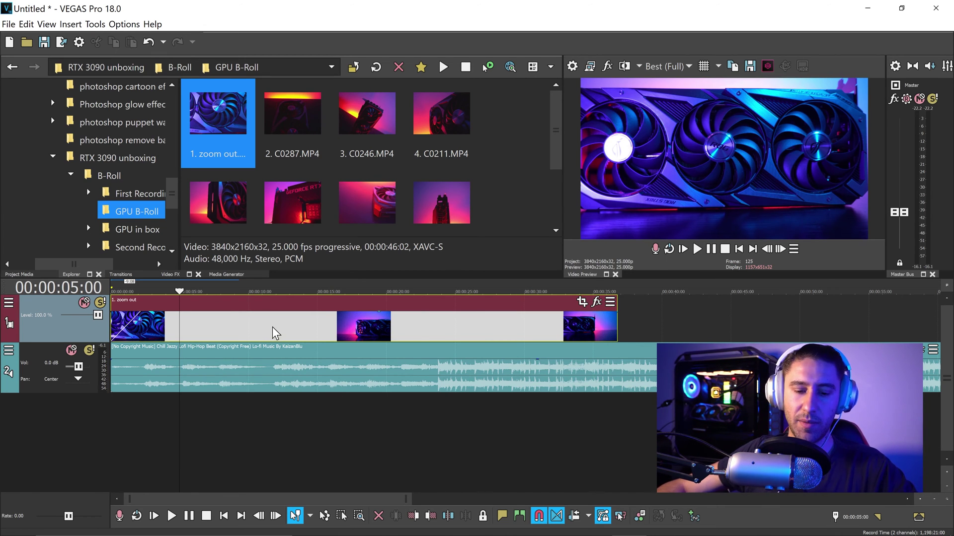
Step: Cut the zoom out clip at 5:00 and add C0246 overlapping it for a crossfade
{"action": "key", "text": "s"}
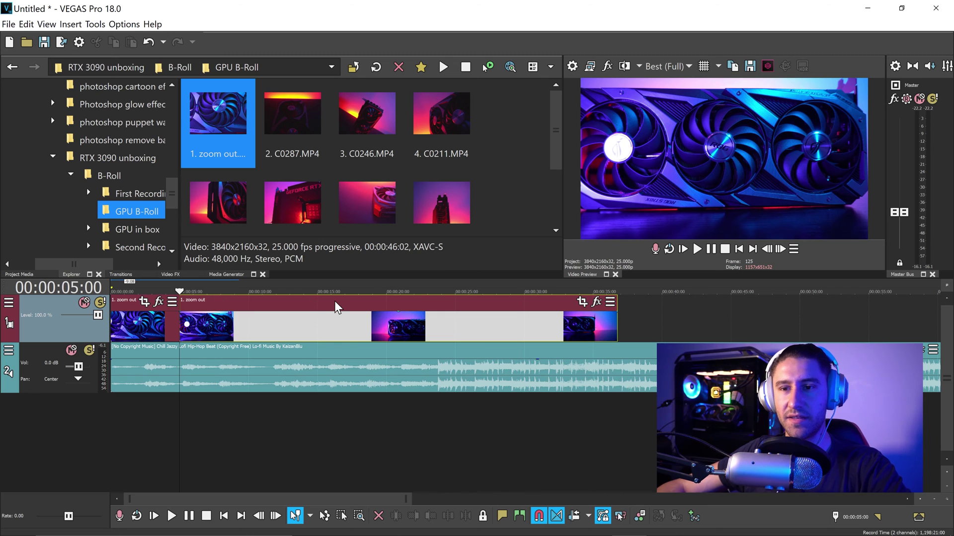
{"action": "key", "text": "Delete"}
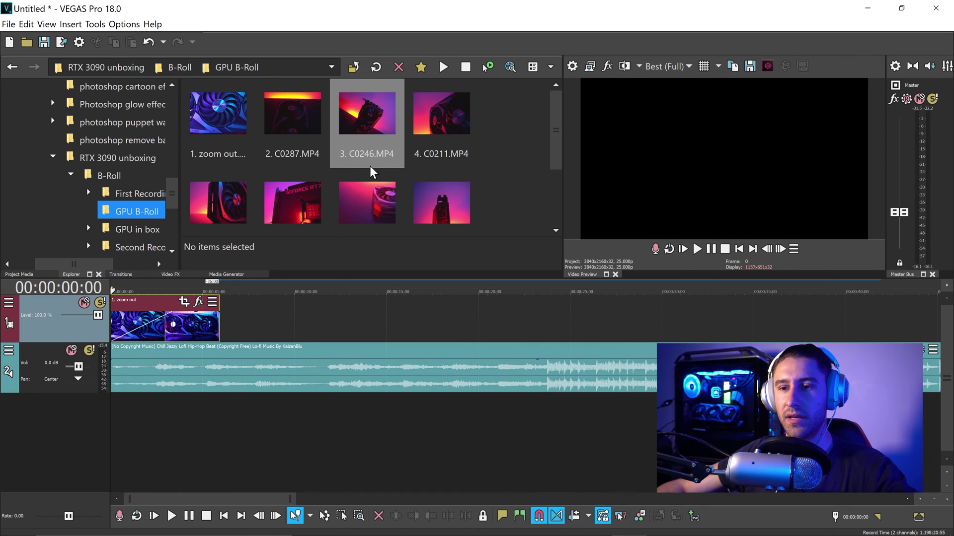
{"action": "left_click_drag", "start_coordinate": [355, 123], "coordinate": [264, 311]}
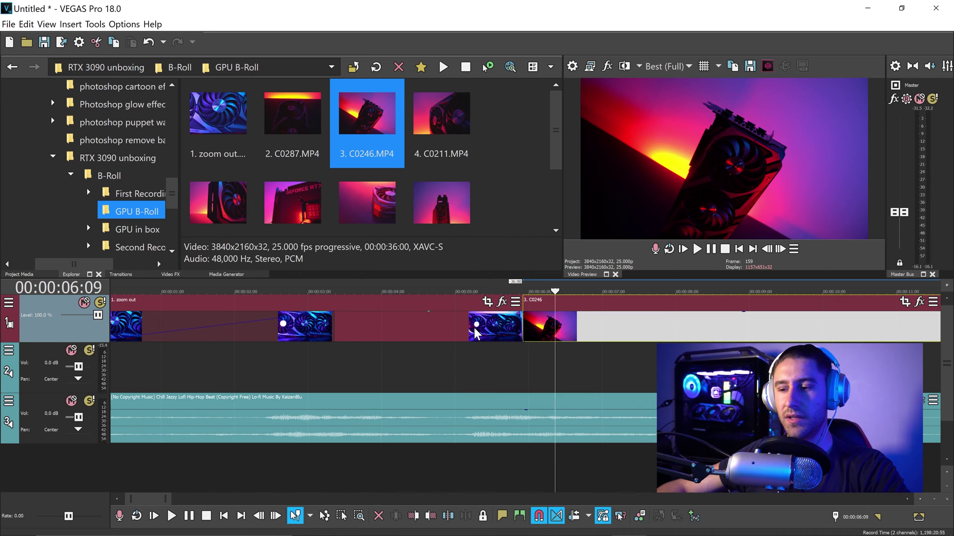
{"action": "left_click", "coordinate": [556, 517]}
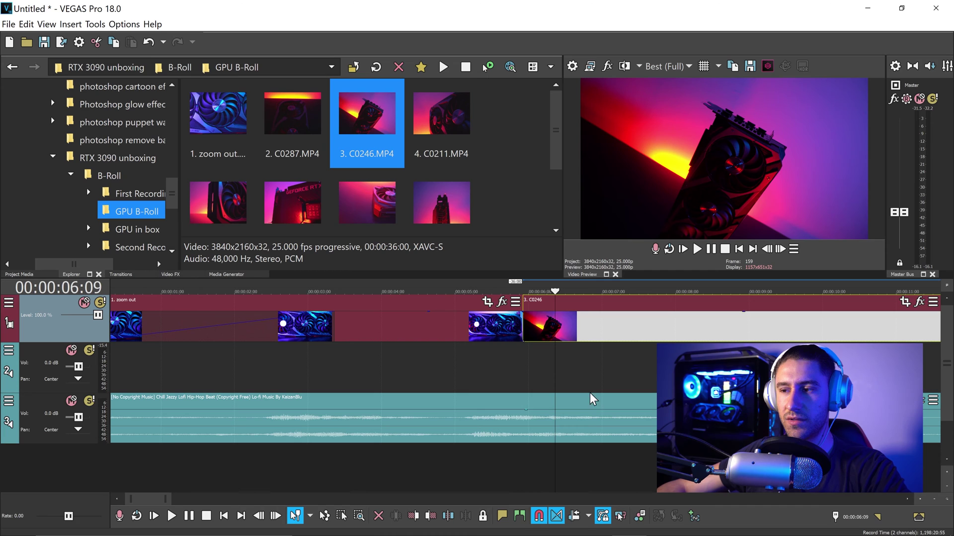
{"action": "left_click_drag", "start_coordinate": [567, 324], "coordinate": [526, 323]}
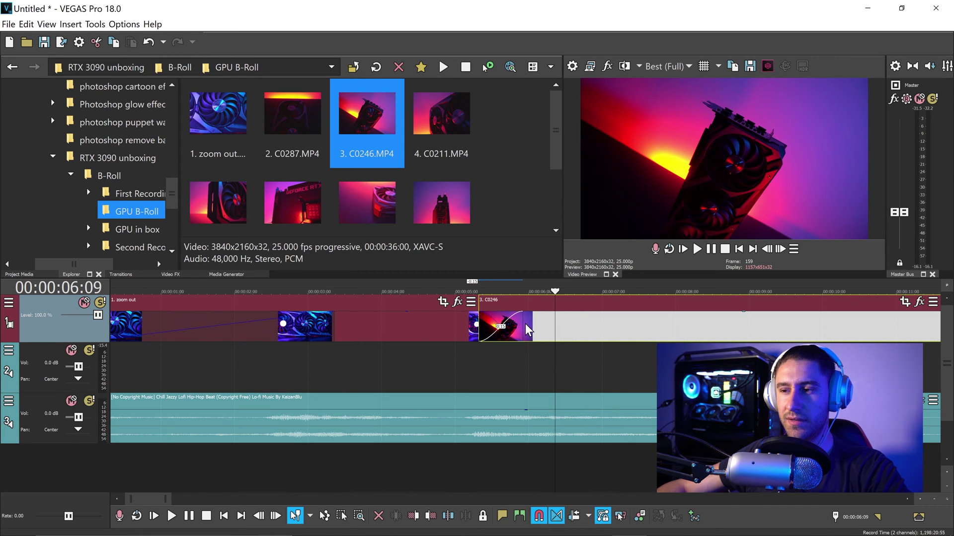
{"action": "left_click", "coordinate": [418, 388]}
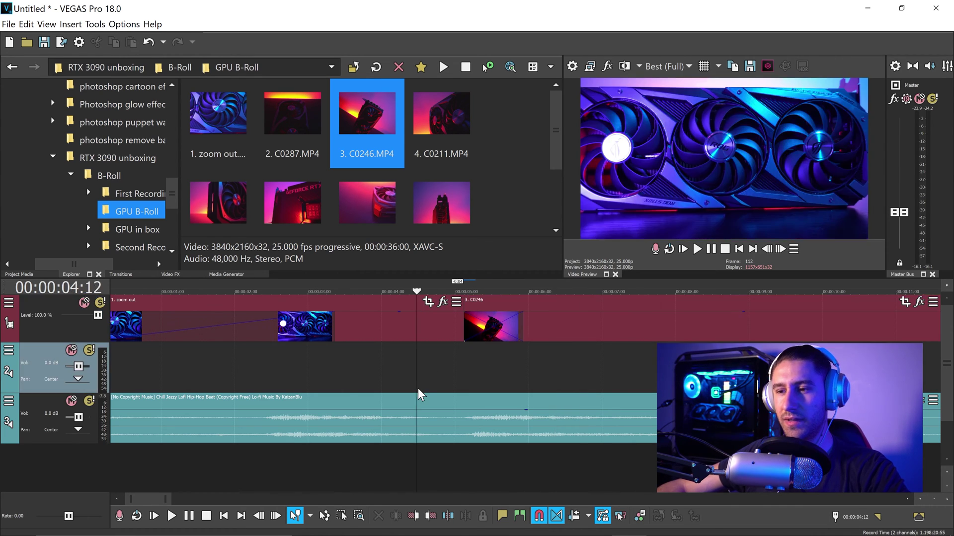
{"action": "left_click", "coordinate": [711, 249]}
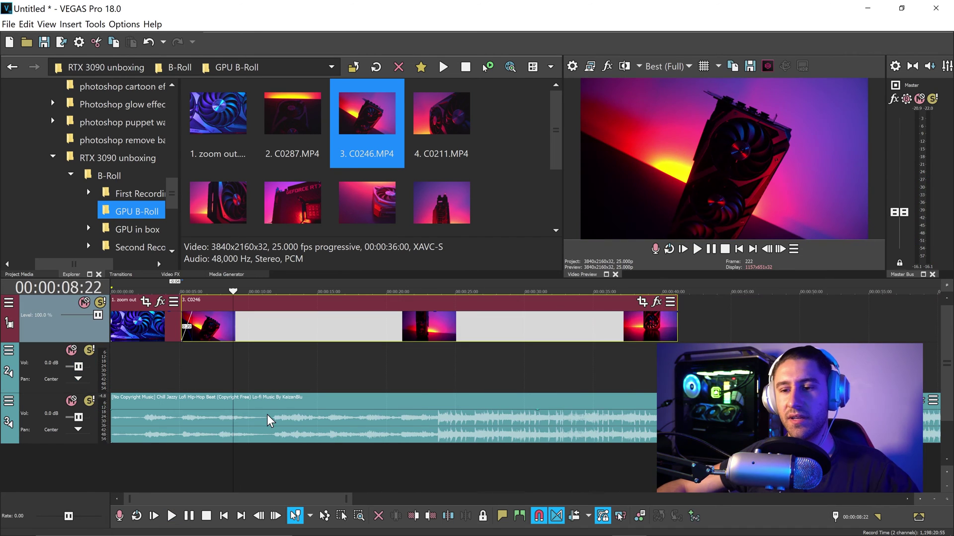
Step: Split C0246 at about 11:20 and delete the portion after the cut
{"action": "left_click", "coordinate": [264, 363]}
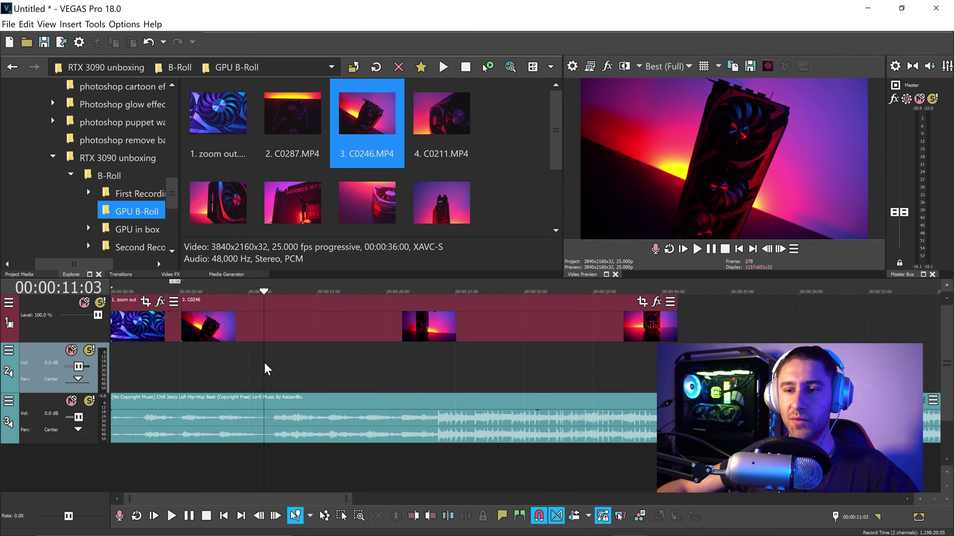
{"action": "left_click", "coordinate": [276, 326]}
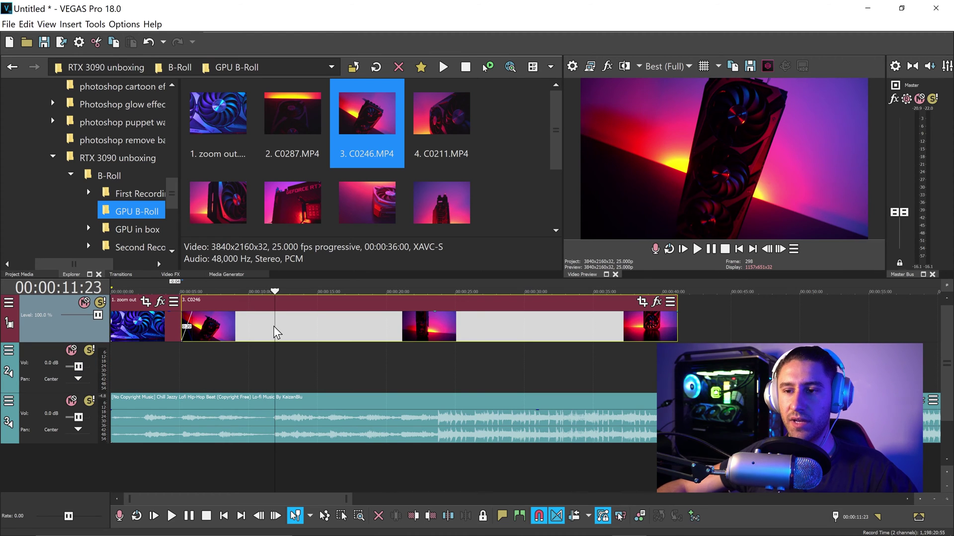
{"action": "left_click", "coordinate": [273, 326]}
{"action": "left_click", "coordinate": [251, 326]}
{"action": "left_click_drag", "start_coordinate": [250, 331], "coordinate": [273, 338]}
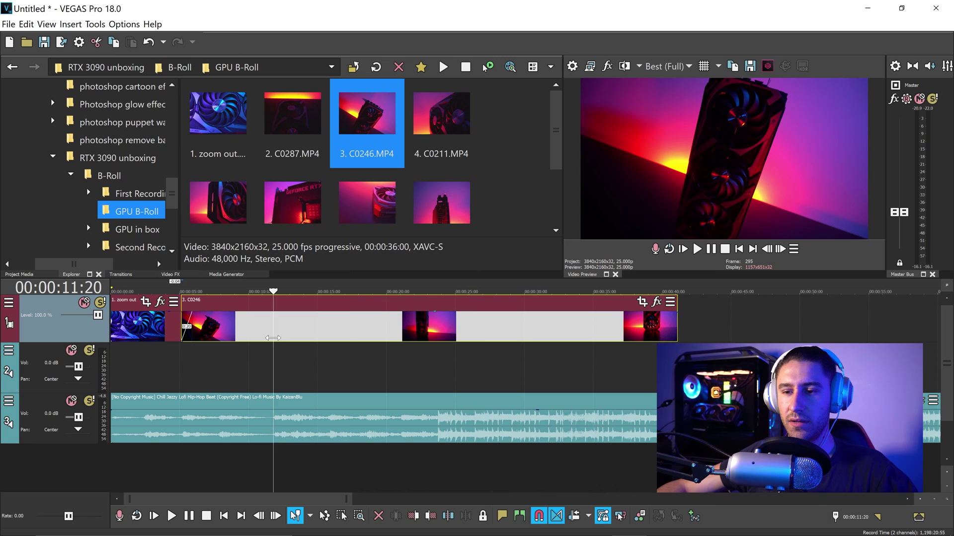
{"action": "key", "text": "s"}
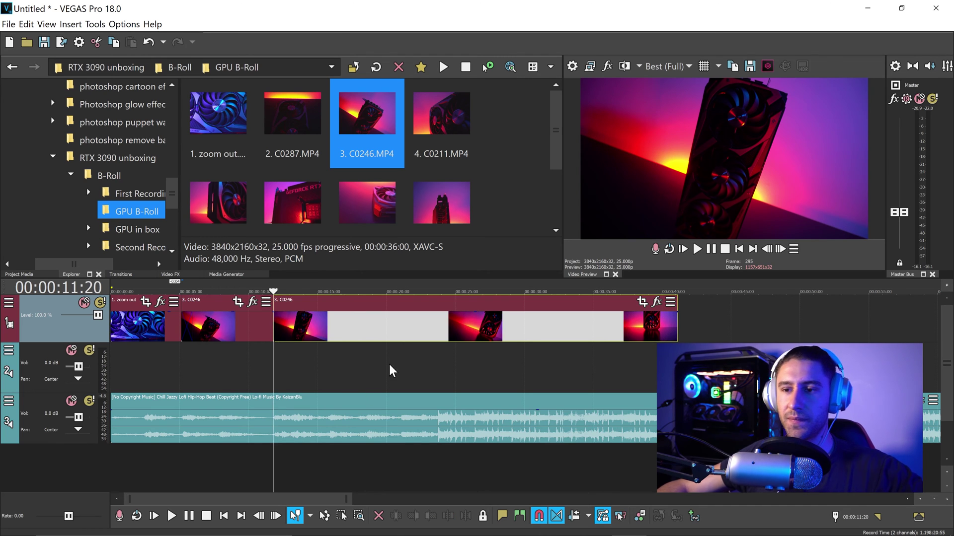
{"action": "key", "text": "Delete"}
{"action": "left_click", "coordinate": [286, 328]}
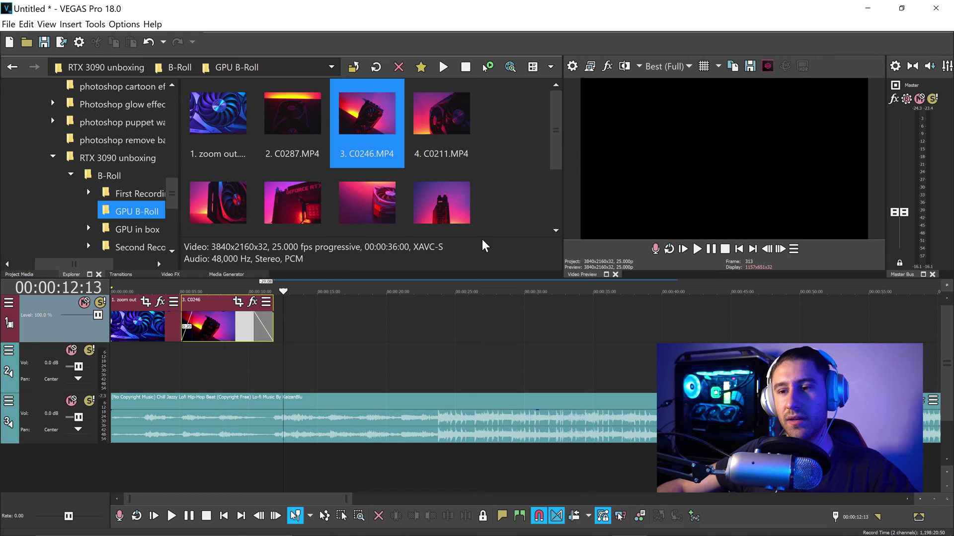
Step: Add C0287.MP4 to the video track, starting exactly where C0246 ends
{"action": "left_click_drag", "start_coordinate": [293, 114], "coordinate": [240, 321]}
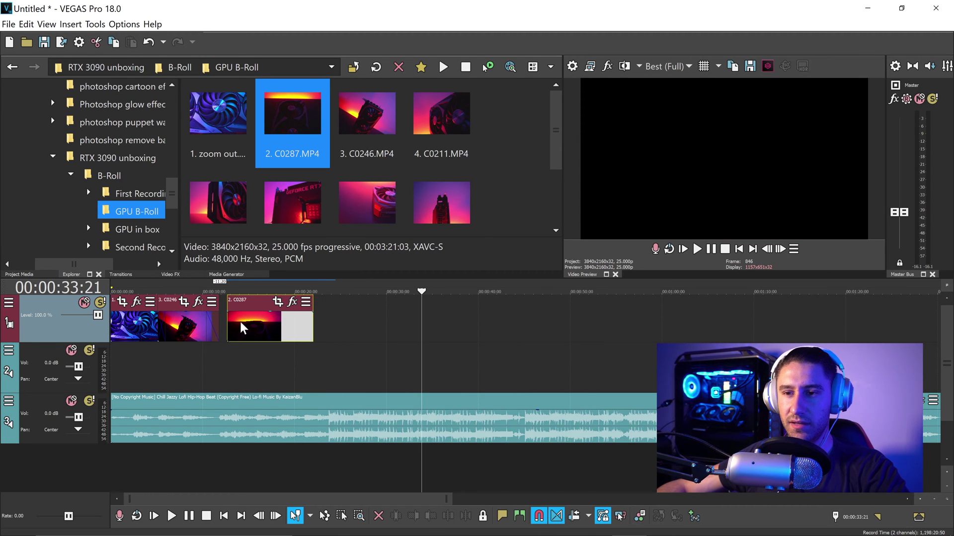
{"action": "left_click", "coordinate": [232, 322]}
{"action": "scroll", "coordinate": [413, 352], "scroll_direction": "up", "scroll_amount": 5}
{"action": "scroll", "coordinate": [546, 348], "scroll_direction": "up", "scroll_amount": 3}
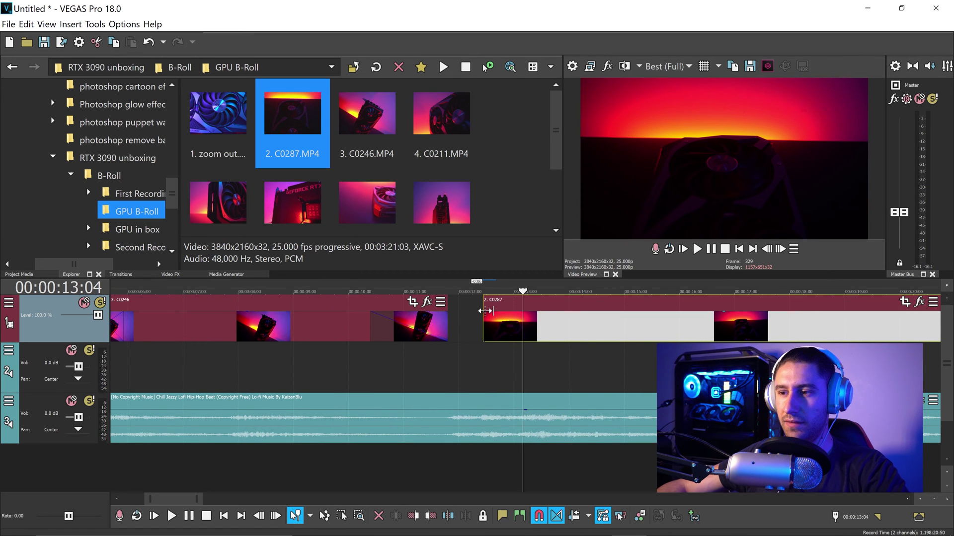
{"action": "left_click_drag", "start_coordinate": [486, 311], "coordinate": [476, 311]}
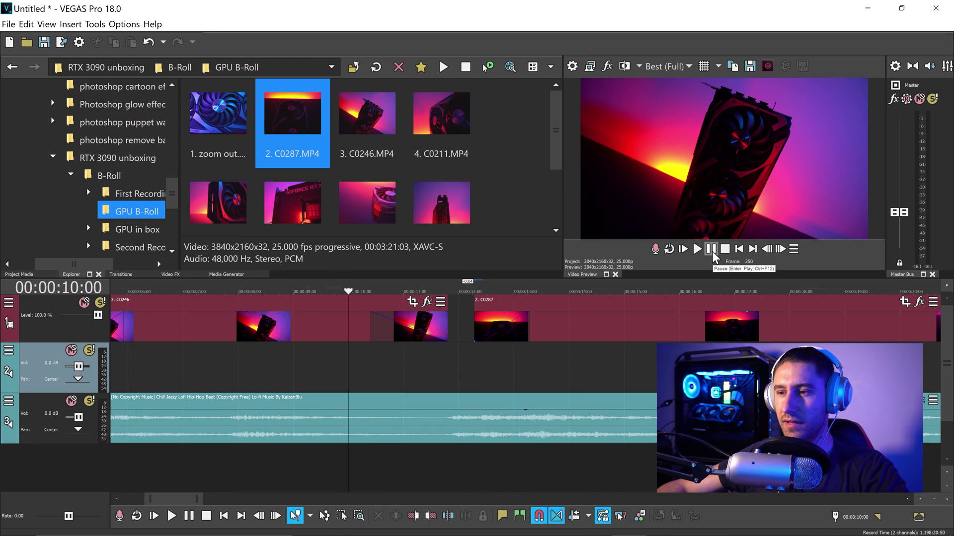
Step: Play back the C0246–C0287 join, pausing at 13:17 and stepping two frames onto the beat
{"action": "left_click", "coordinate": [711, 252]}
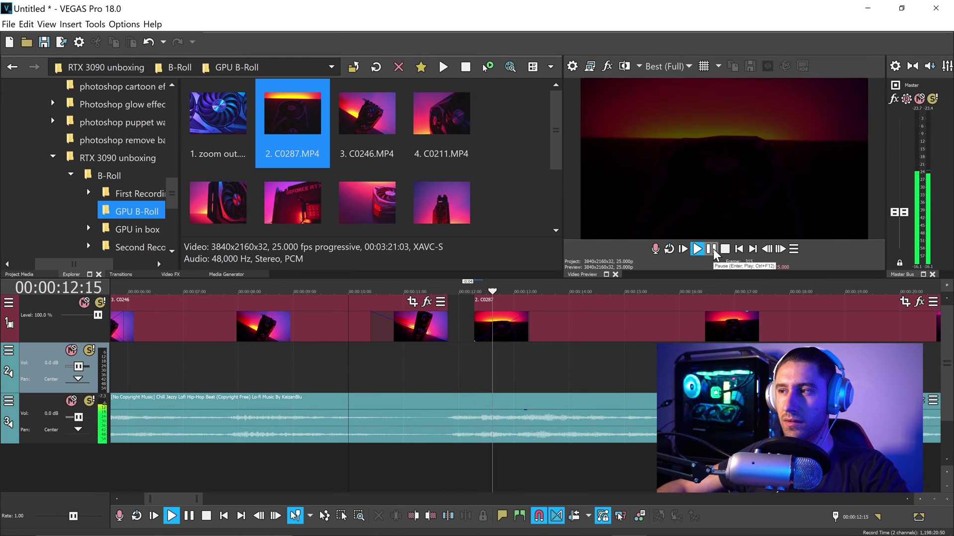
{"action": "left_click", "coordinate": [711, 250]}
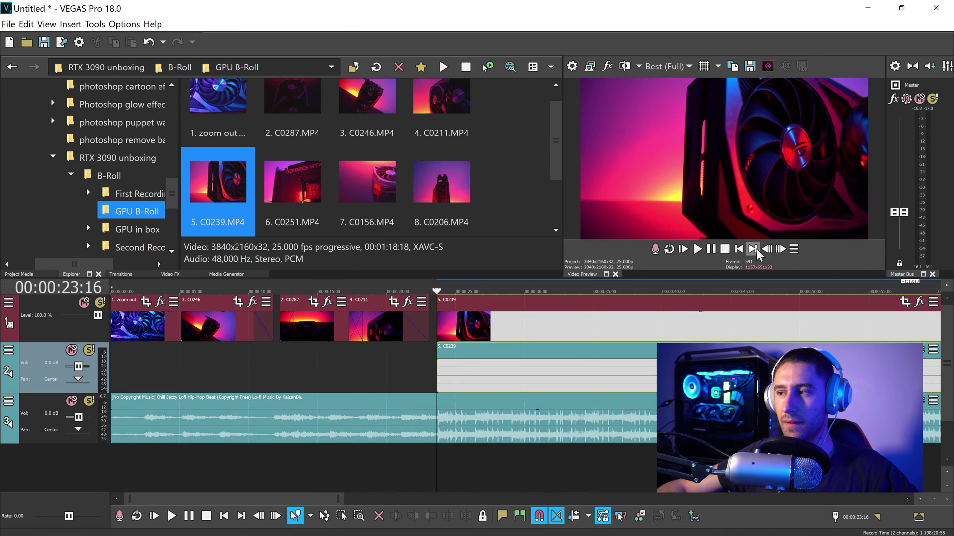
{"action": "left_click", "coordinate": [780, 249]}
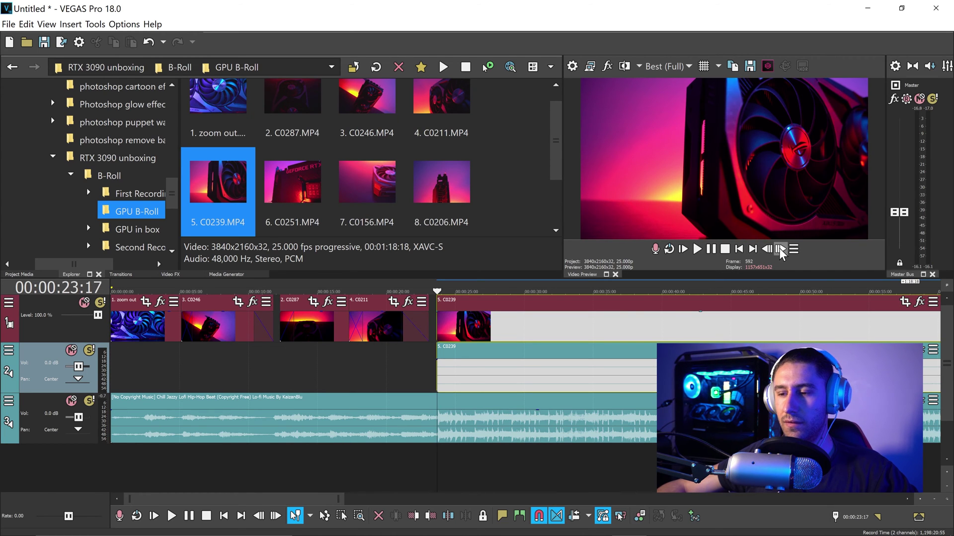
{"action": "left_click", "coordinate": [780, 249]}
Step: Nudge C0239 slightly later and play back the section from about 22:09 to 25:22
{"action": "left_click_drag", "start_coordinate": [451, 330], "coordinate": [452, 330]}
{"action": "left_click", "coordinate": [418, 356]}
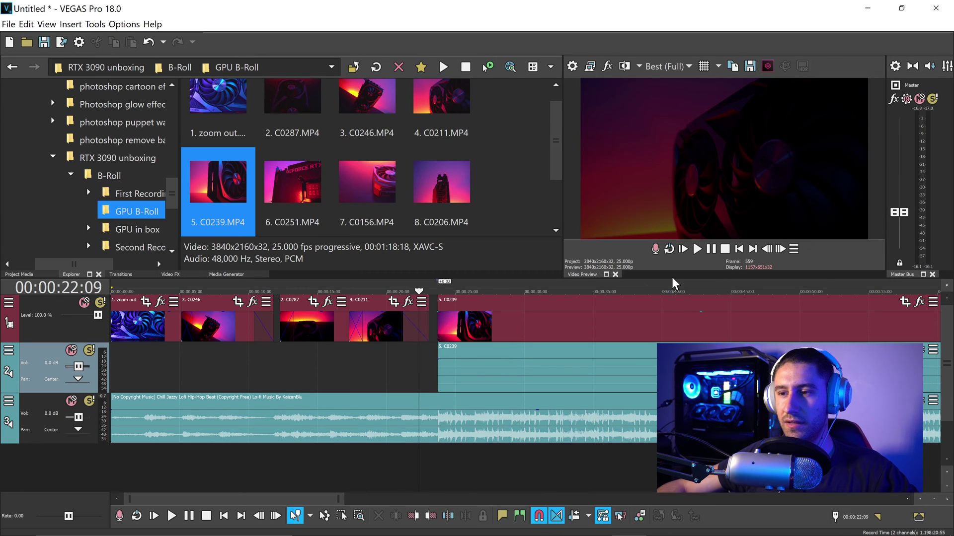
{"action": "left_click", "coordinate": [714, 248]}
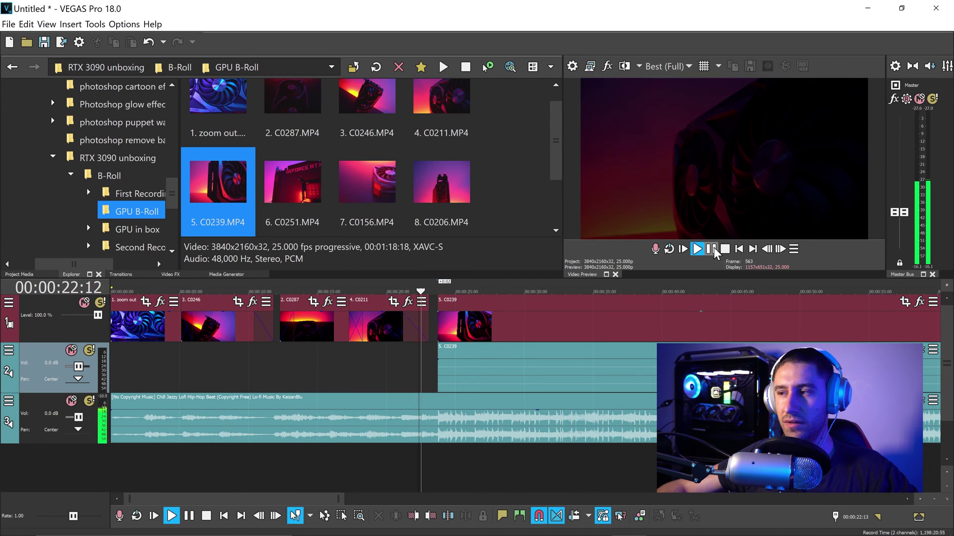
{"action": "left_click", "coordinate": [714, 247]}
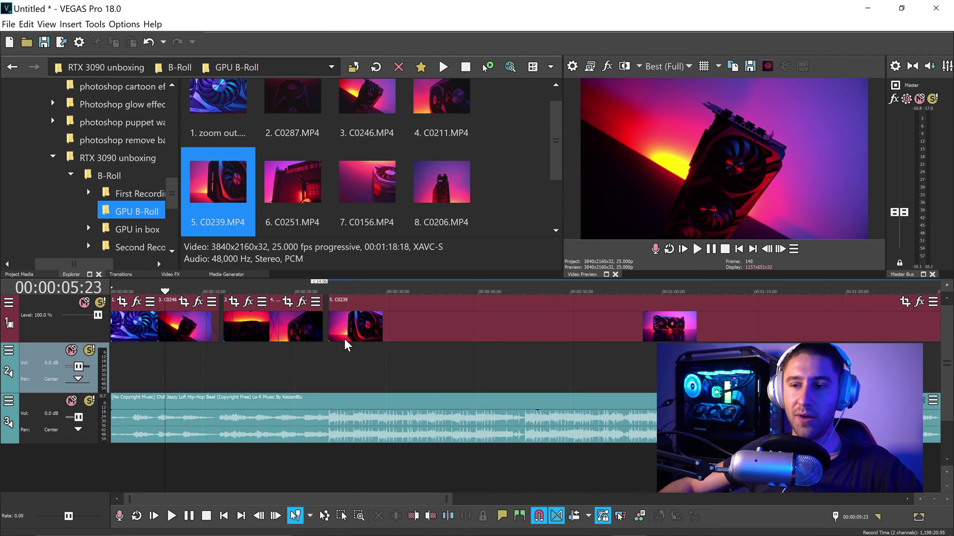
{"action": "left_click", "coordinate": [344, 332]}
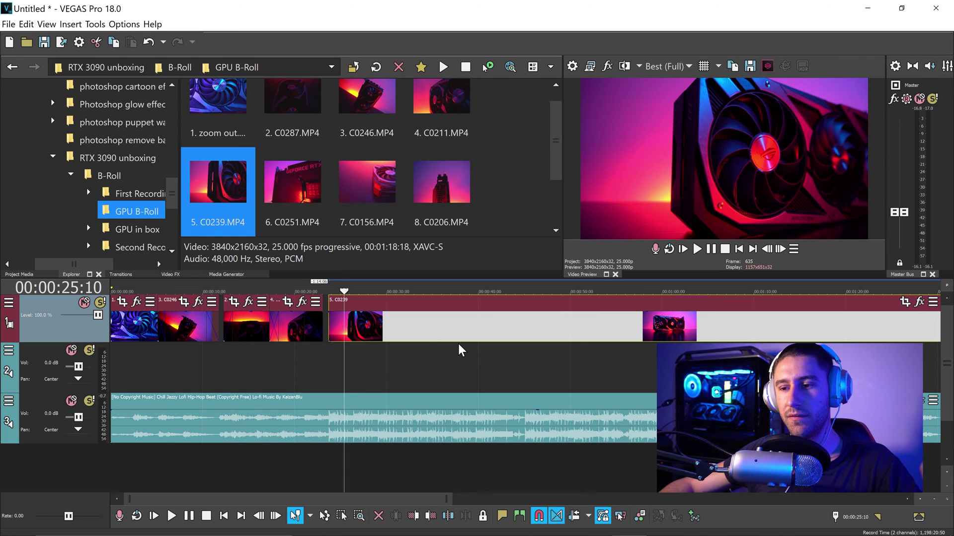
{"action": "left_click", "coordinate": [329, 373]}
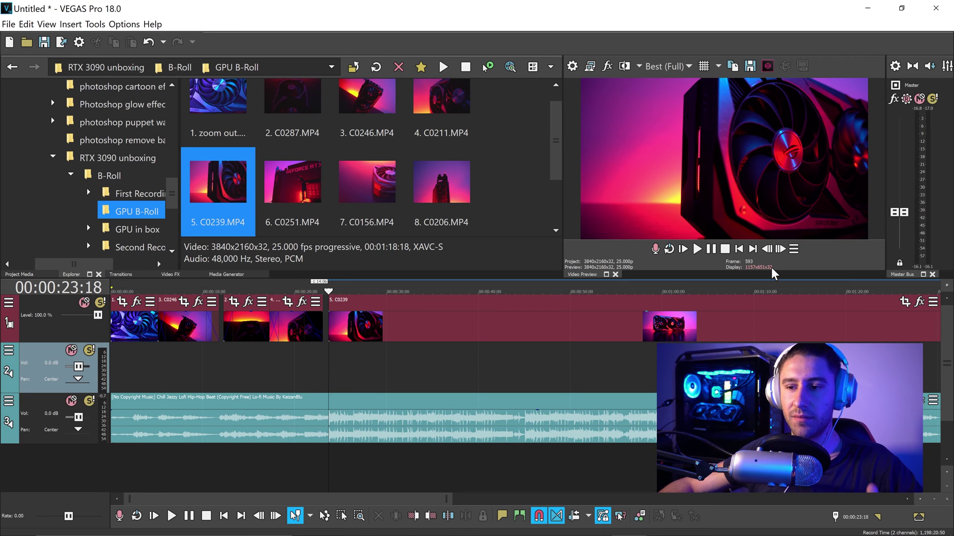
{"action": "left_click", "coordinate": [715, 248]}
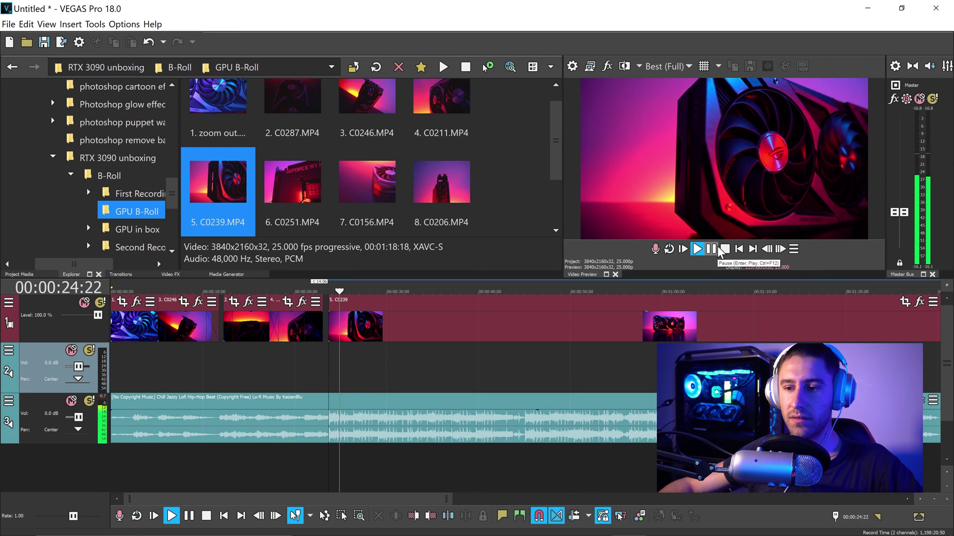
{"action": "left_click", "coordinate": [718, 249]}
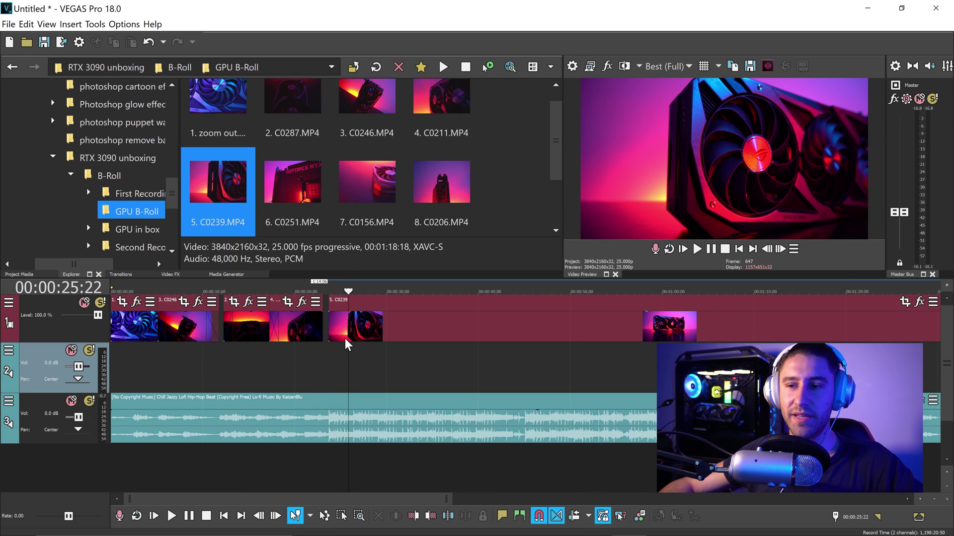
Step: Step the playhead three frames onto the beat and split C0239 at 25:19
{"action": "left_click", "coordinate": [333, 356]}
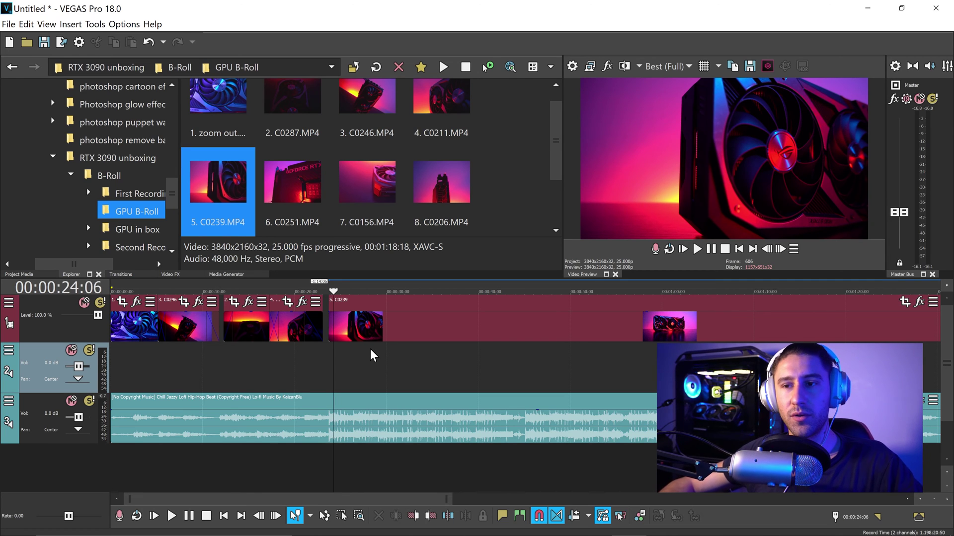
{"action": "left_click", "coordinate": [346, 322]}
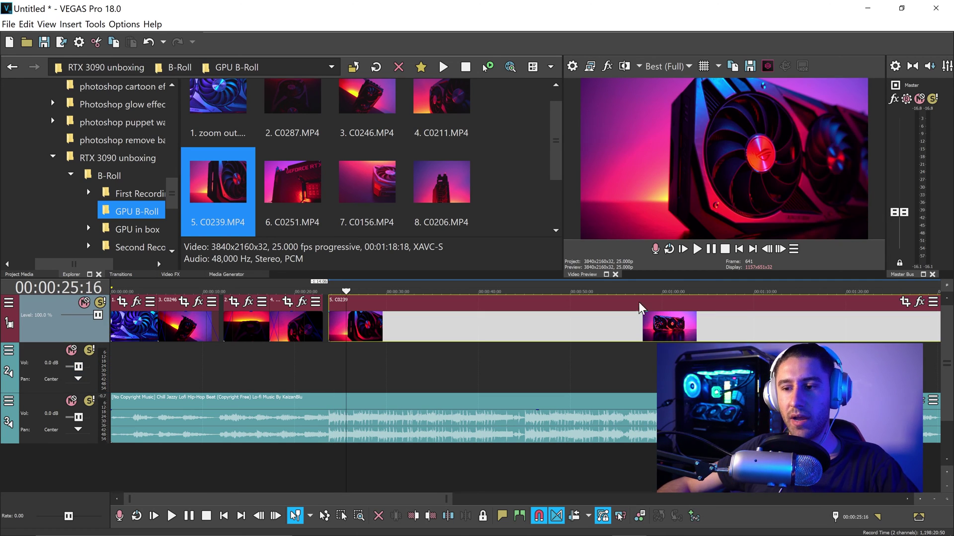
{"action": "left_click", "coordinate": [780, 249]}
{"action": "left_click", "coordinate": [780, 249]}
{"action": "left_click", "coordinate": [780, 249]}
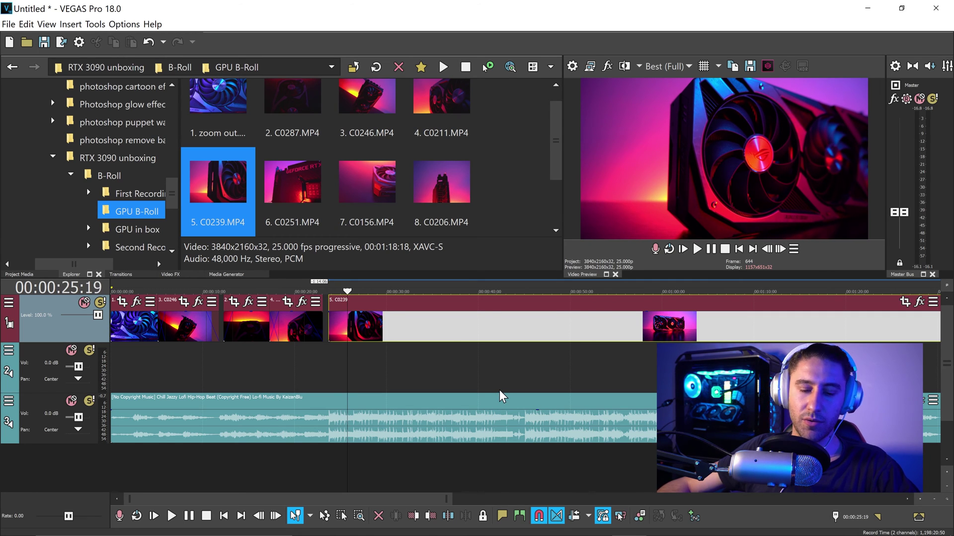
{"action": "key", "text": "s"}
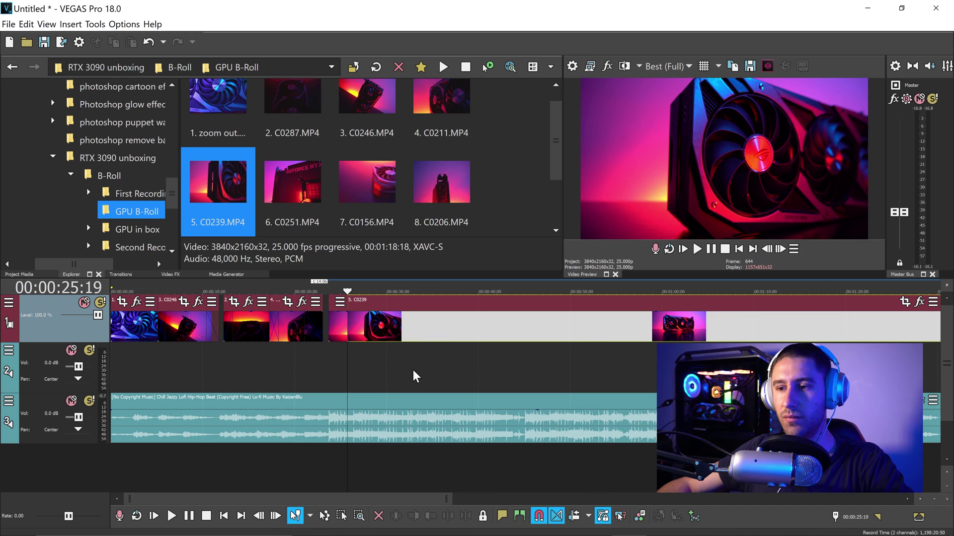
Step: Split C0239 again at 29:02 and delete the short piece between the two cuts
{"action": "left_click", "coordinate": [445, 326]}
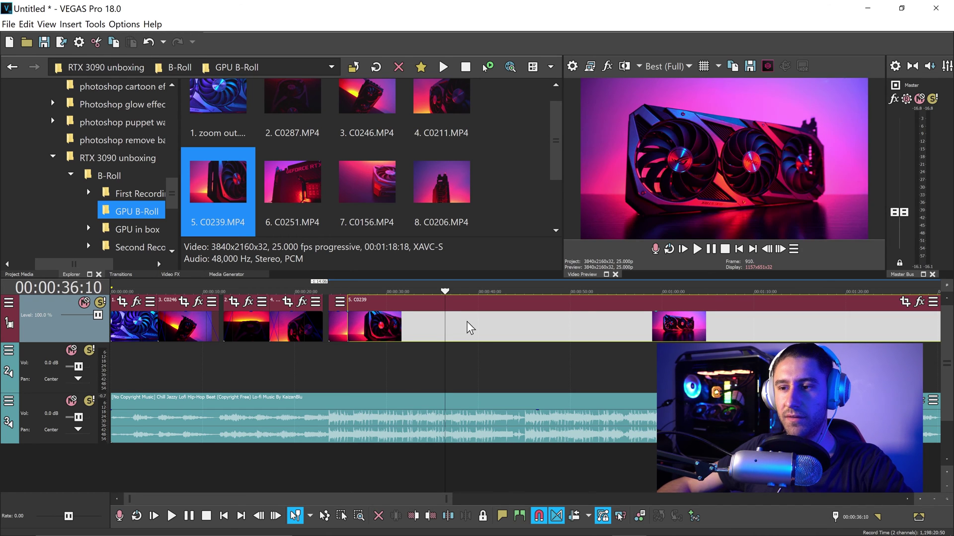
{"action": "left_click", "coordinate": [414, 323]}
{"action": "left_click", "coordinate": [388, 324]}
{"action": "left_click", "coordinate": [373, 325]}
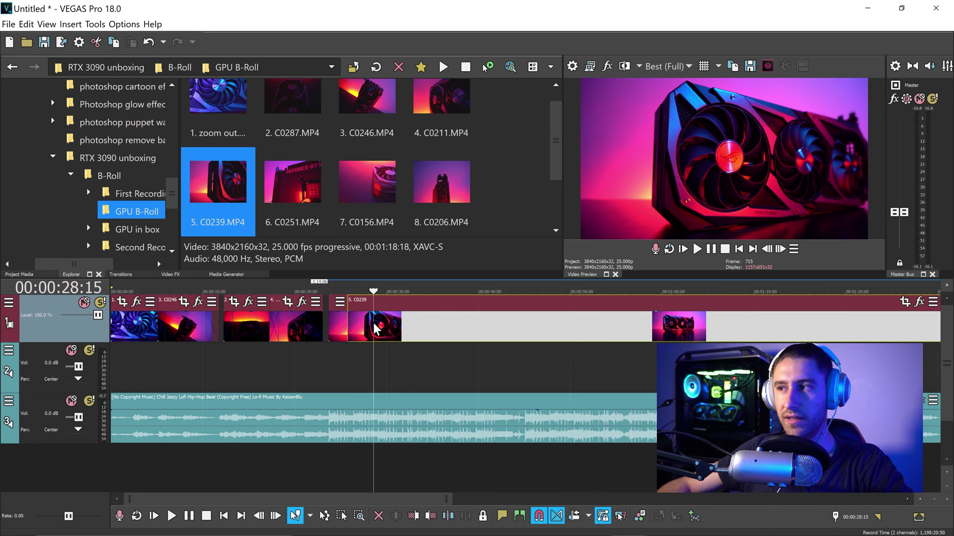
{"action": "left_click", "coordinate": [378, 321]}
{"action": "key", "text": "s"}
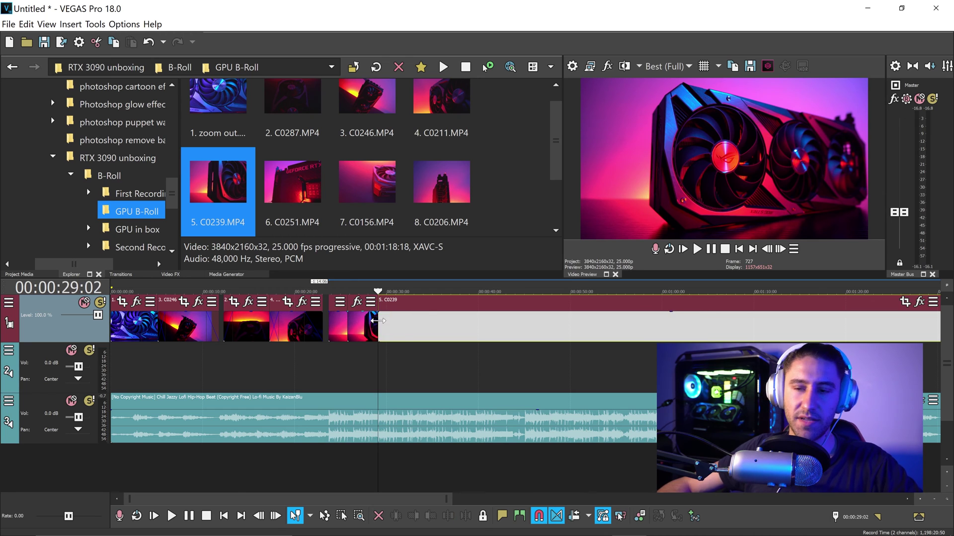
{"action": "left_click", "coordinate": [357, 323]}
{"action": "key", "text": "Delete"}
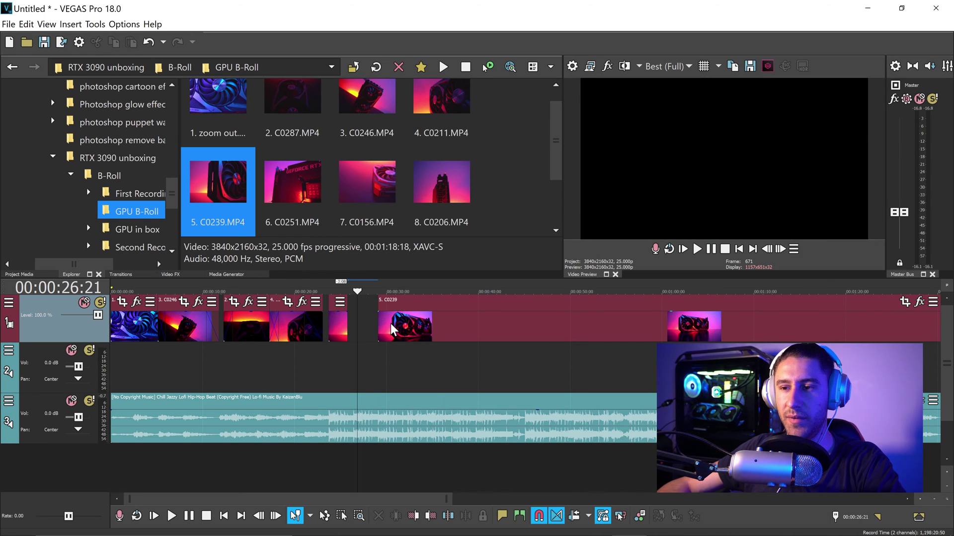
Step: Pull the remaining C0239 footage left to close the gap and play back from 23:02
{"action": "left_click_drag", "start_coordinate": [391, 323], "coordinate": [361, 324]}
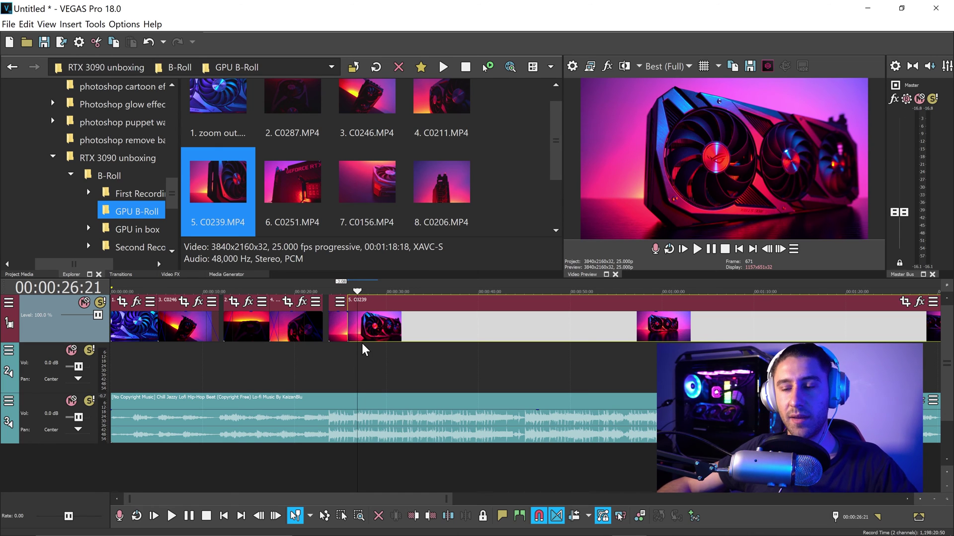
{"action": "left_click", "coordinate": [323, 362]}
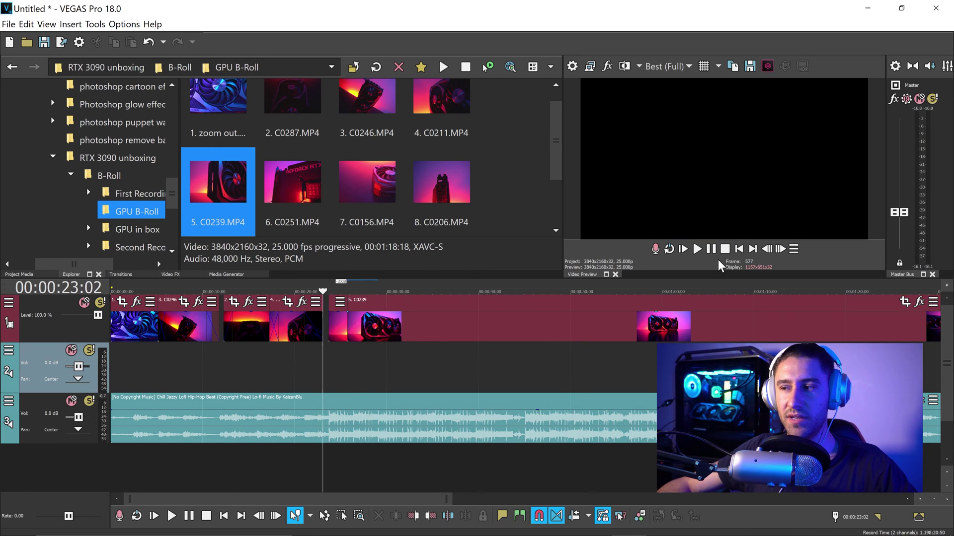
{"action": "key", "text": "space"}
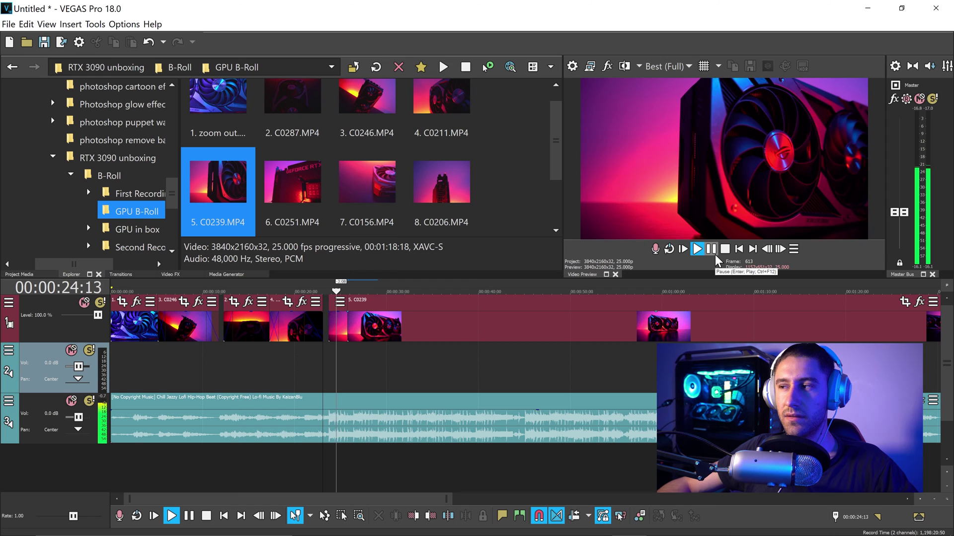
{"action": "left_click", "coordinate": [713, 253]}
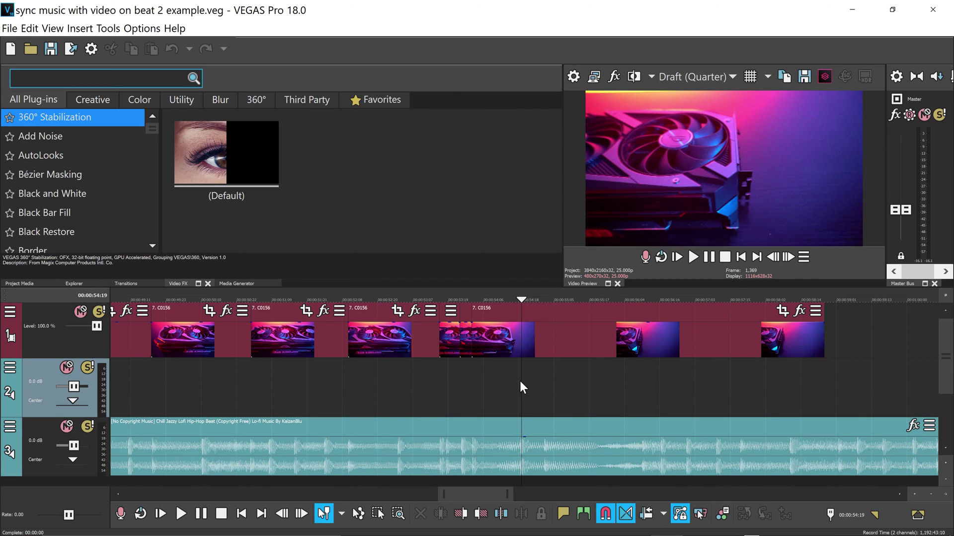
Step: Split the last C0156 clip at 54:18, 55:17 and 55:23
{"action": "left_click", "coordinate": [518, 353]}
{"action": "key", "text": "s"}
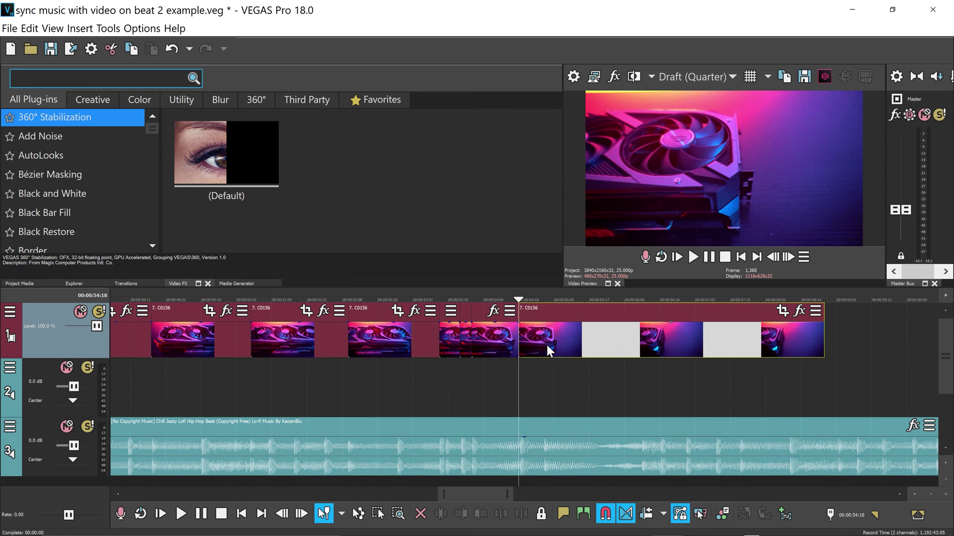
{"action": "left_click", "coordinate": [563, 337]}
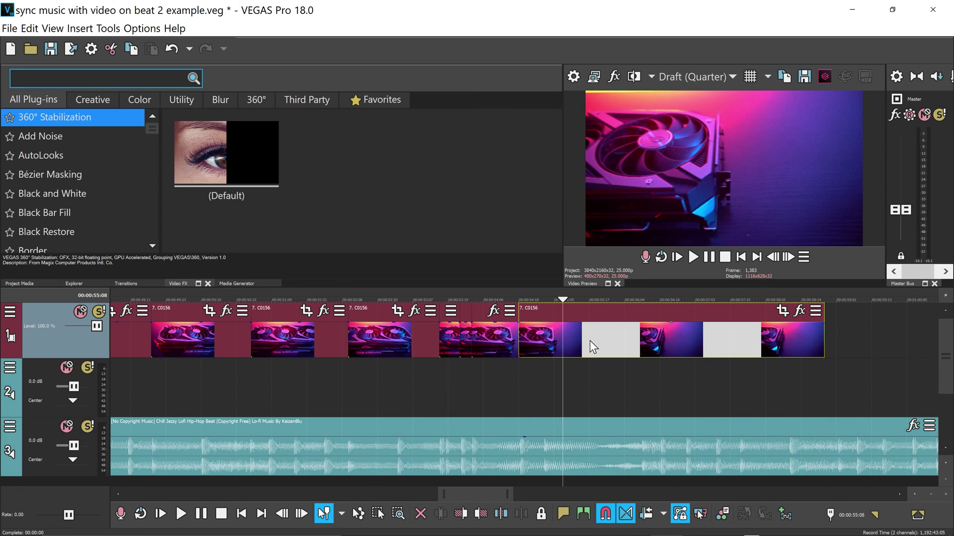
{"action": "left_click", "coordinate": [590, 340]}
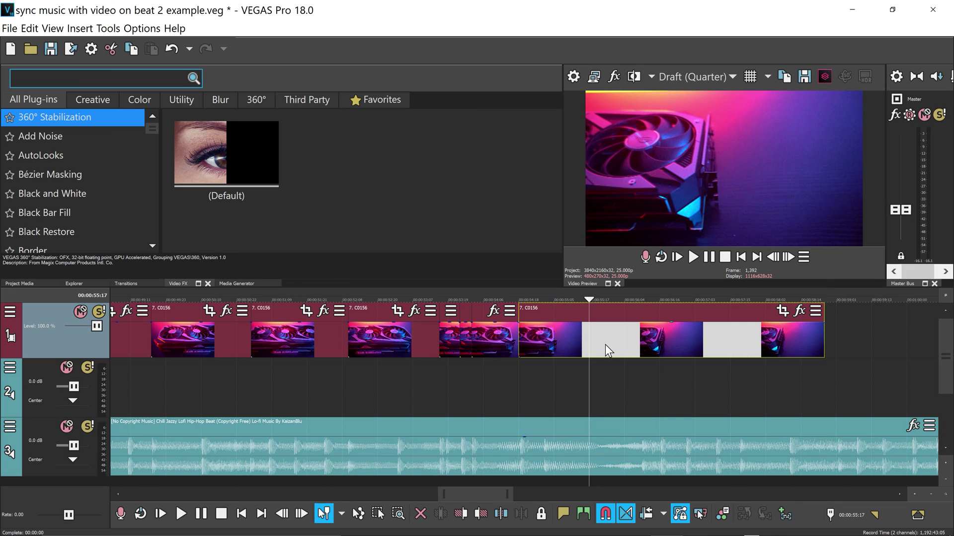
{"action": "key", "text": "s"}
{"action": "left_click", "coordinate": [606, 339]}
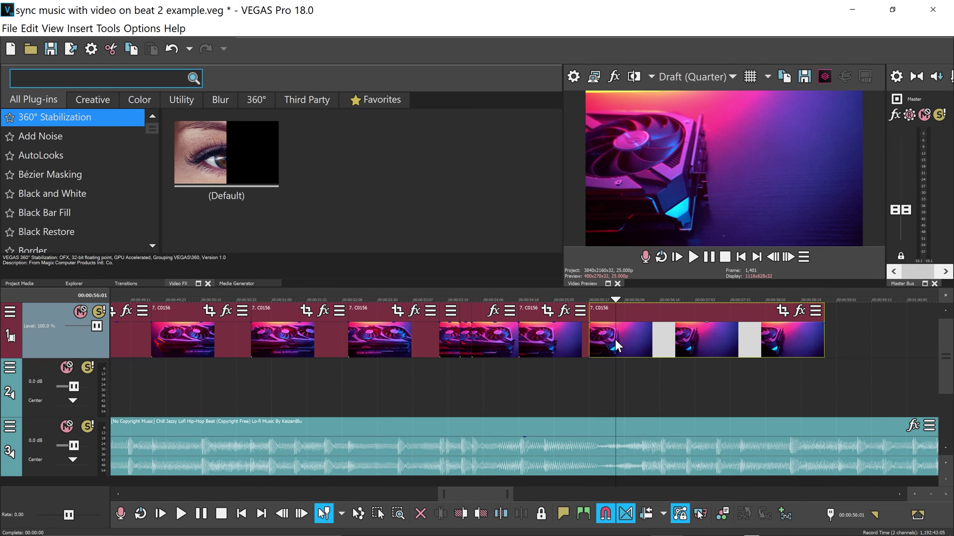
{"action": "key", "text": "s"}
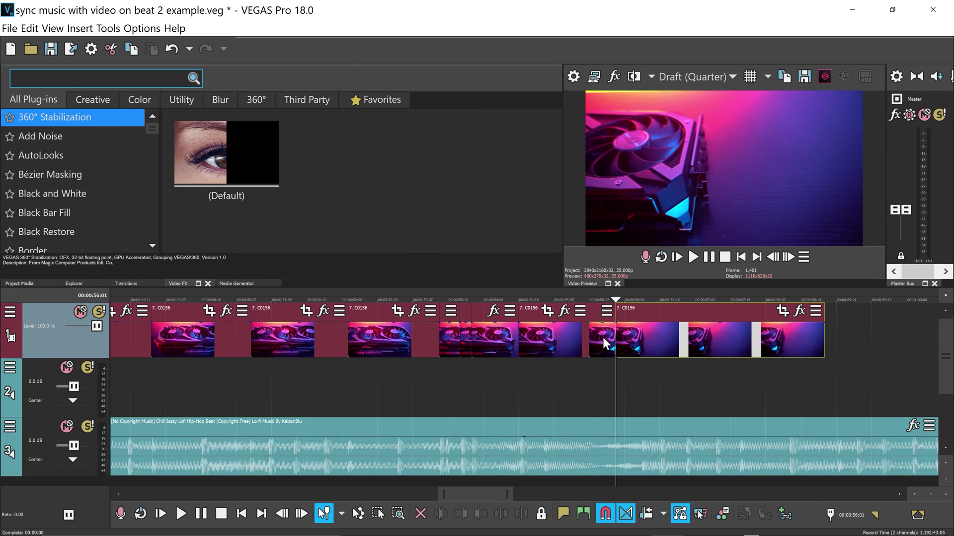
Step: Shift the later C0156 pieces right and duplicate the short C0156 piece into the gap
{"action": "left_click", "coordinate": [546, 341]}
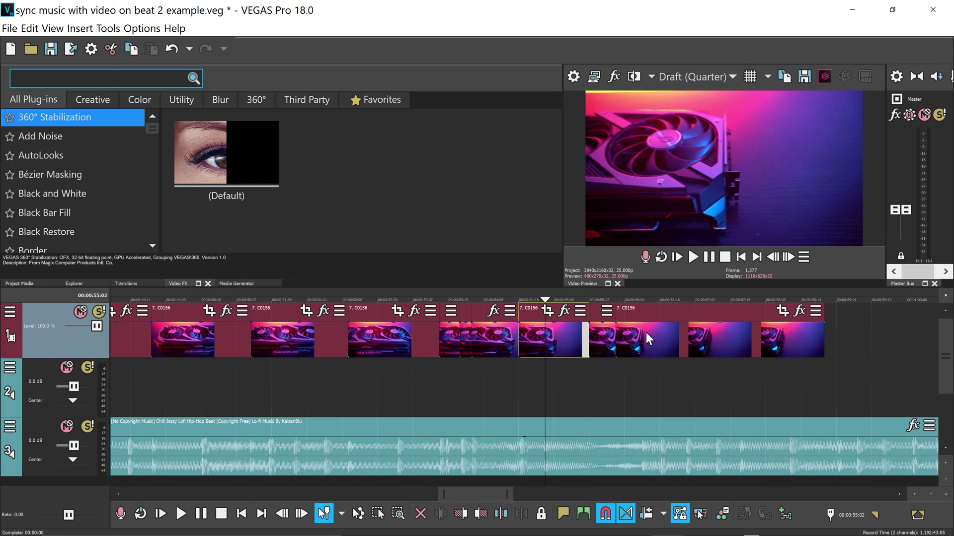
{"action": "left_click_drag", "start_coordinate": [566, 341], "coordinate": [643, 344]}
{"action": "left_click", "coordinate": [669, 333]}
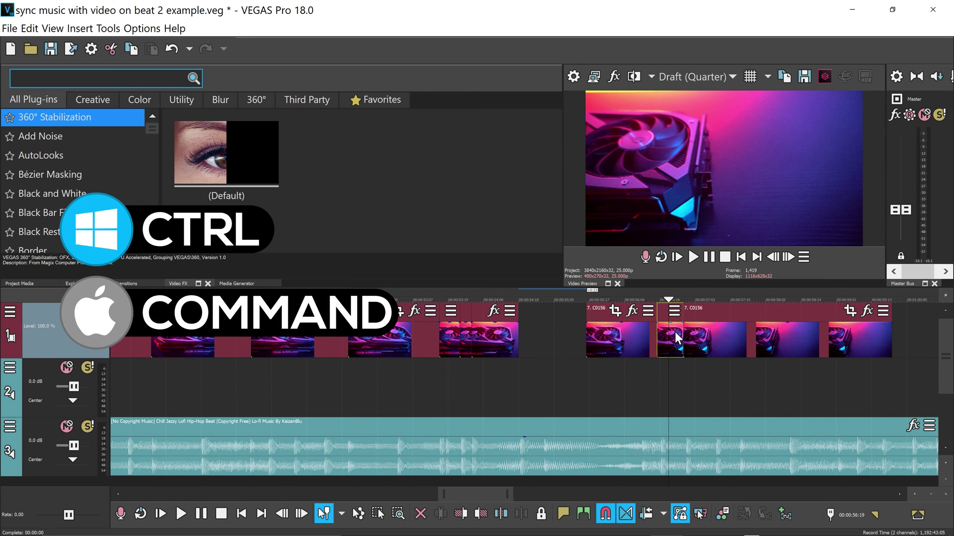
{"action": "left_click_drag", "start_coordinate": [676, 335], "coordinate": [542, 341]}
Step: Move the clips after the gap left as a group to close it, then play back the edit
{"action": "left_click", "coordinate": [612, 339]}
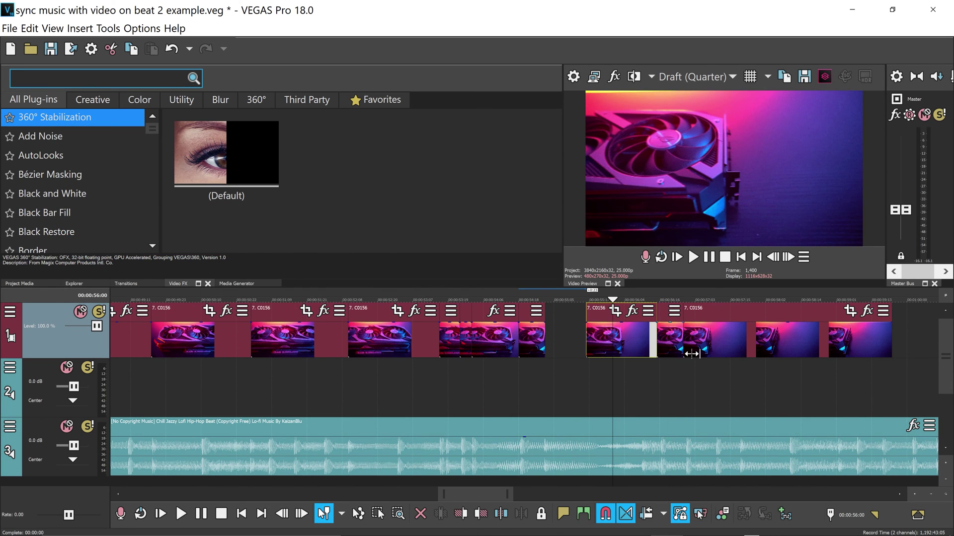
{"action": "left_click", "coordinate": [797, 335], "text": "shift"}
{"action": "left_click_drag", "start_coordinate": [629, 341], "coordinate": [594, 345]}
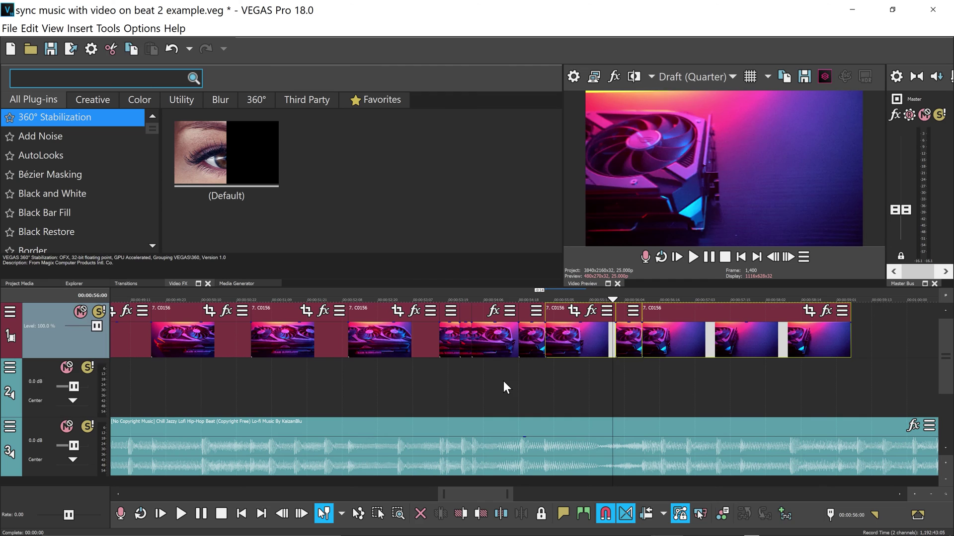
{"action": "left_click", "coordinate": [503, 380]}
{"action": "left_click", "coordinate": [485, 387]}
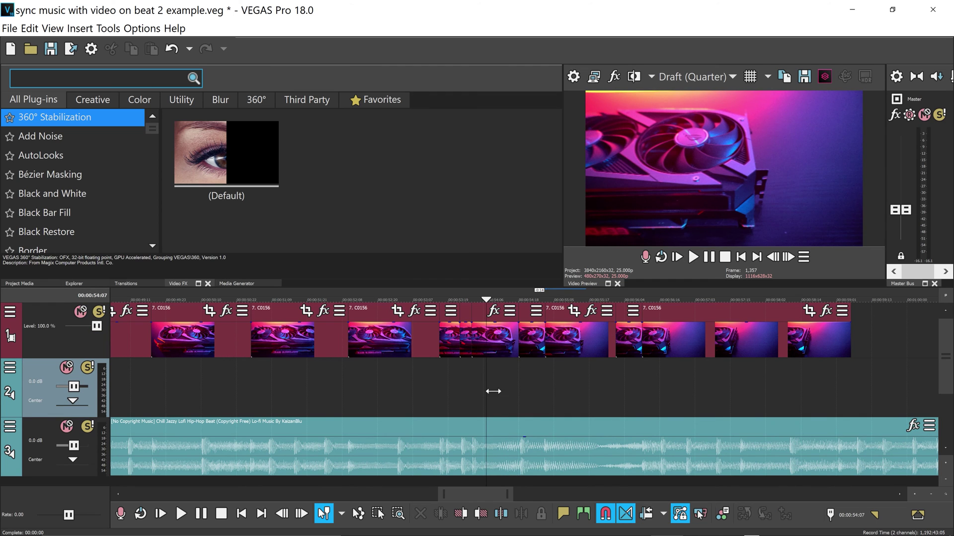
{"action": "left_click", "coordinate": [480, 387]}
{"action": "left_click", "coordinate": [708, 258]}
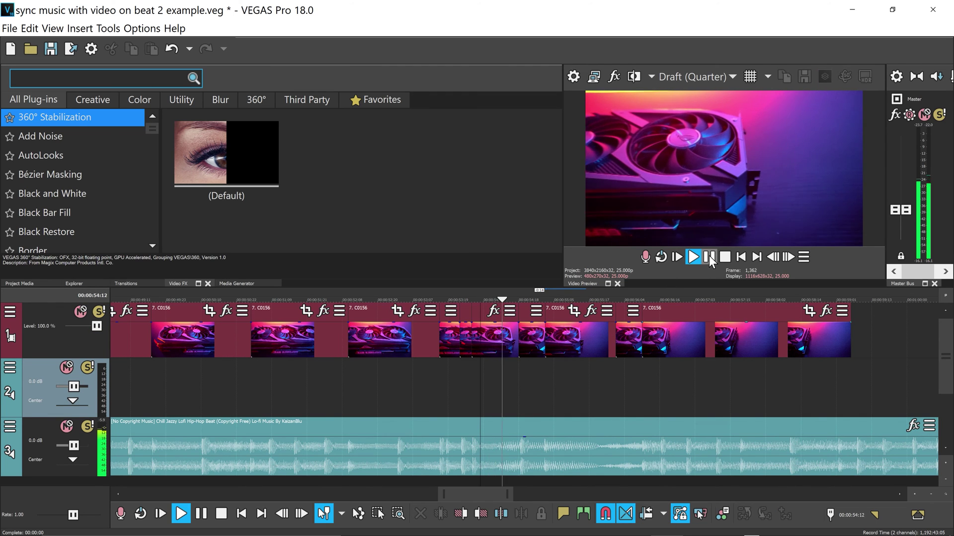
{"action": "left_click", "coordinate": [506, 380]}
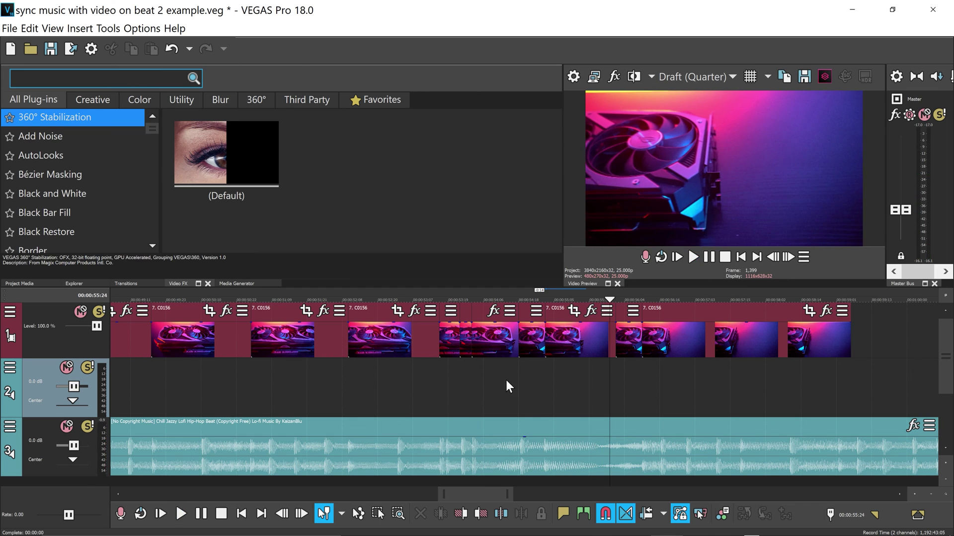
Step: Replay the section from 55:02 and scrub back to the beat near 55:09
{"action": "key", "text": "alt+1"}
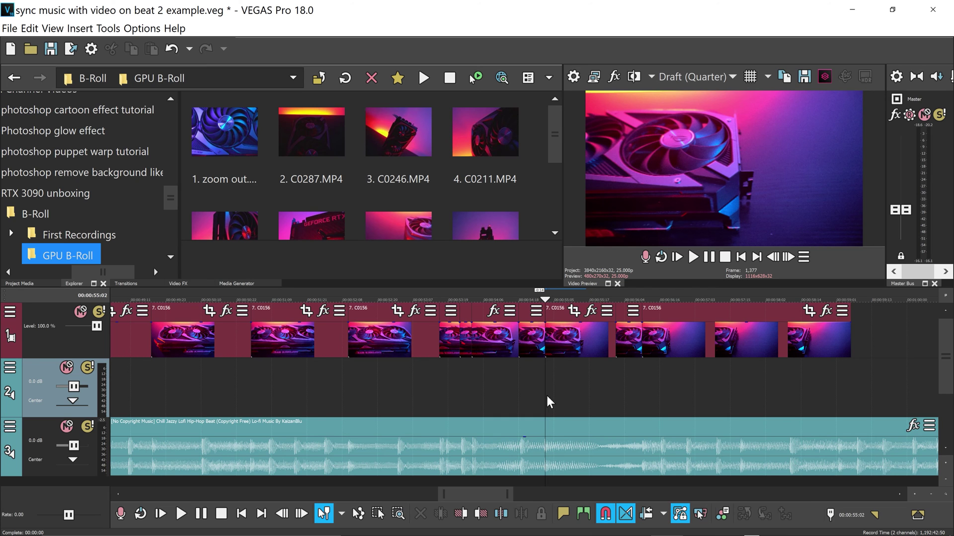
{"action": "left_click", "coordinate": [714, 257]}
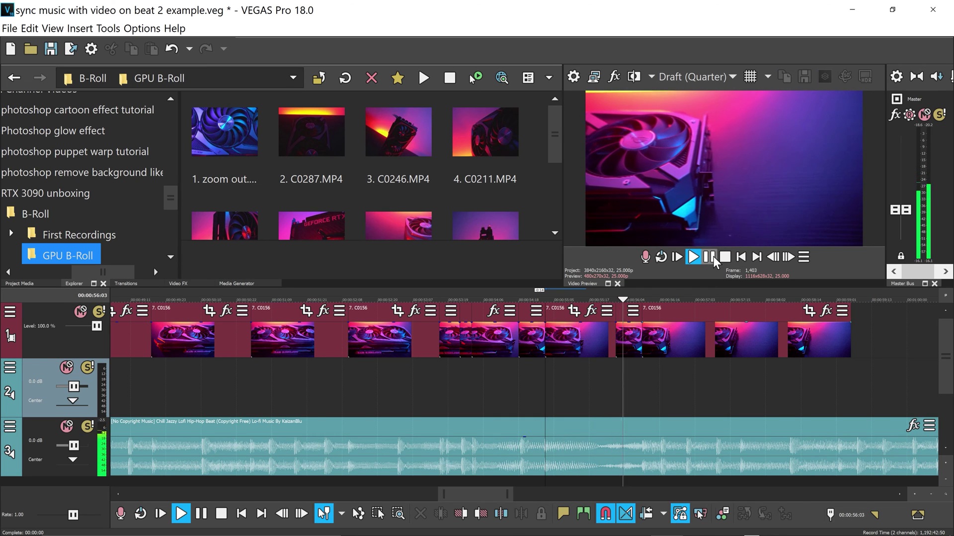
{"action": "left_click", "coordinate": [711, 258]}
{"action": "left_click", "coordinate": [595, 401]}
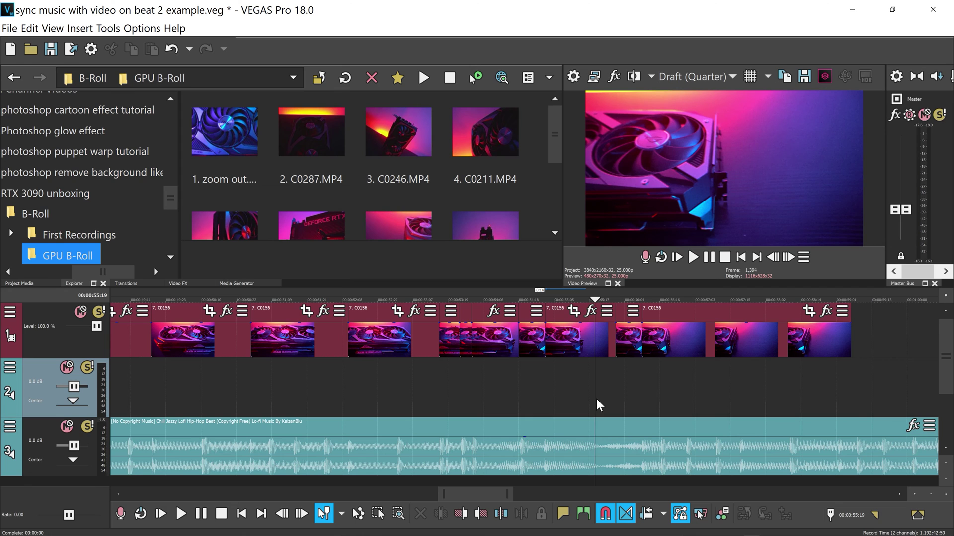
{"action": "left_click_drag", "start_coordinate": [598, 406], "coordinate": [547, 411]}
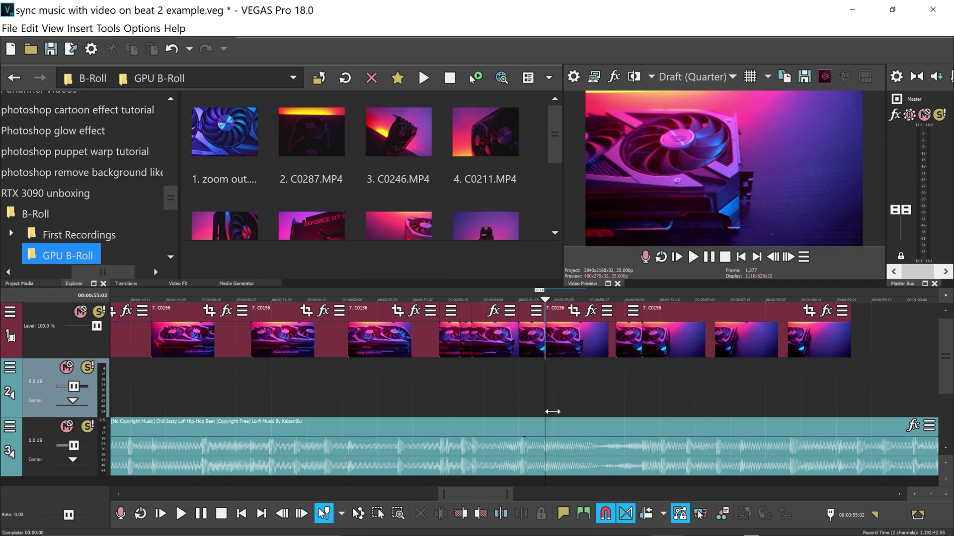
Step: Delete the two clips after the stutter copies and stretch the remaining C0156 clip far right
{"action": "left_click", "coordinate": [624, 333]}
{"action": "left_click", "coordinate": [770, 346], "text": "ctrl"}
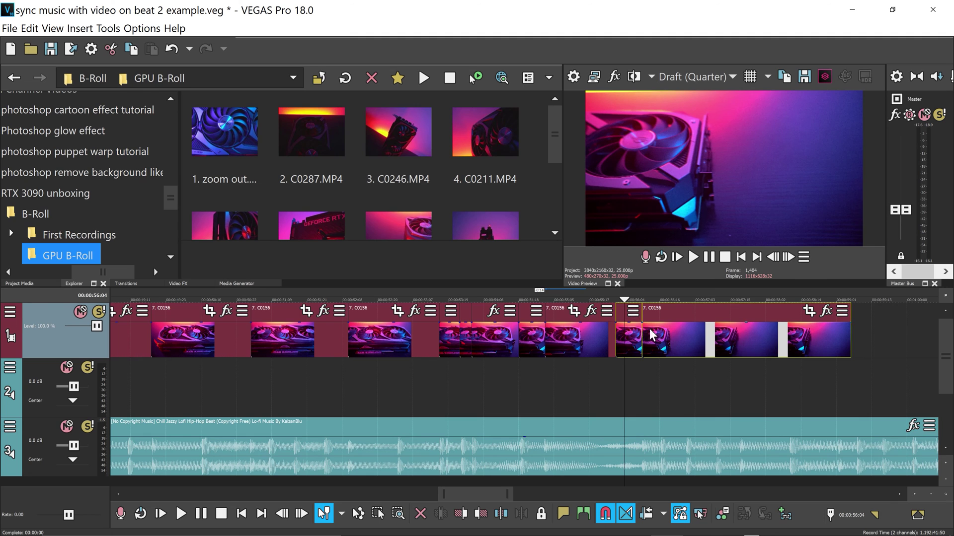
{"action": "key", "text": "Delete"}
{"action": "left_click_drag", "start_coordinate": [622, 349], "coordinate": [824, 353]}
{"action": "scroll", "coordinate": [825, 353], "scroll_direction": "down", "scroll_amount": 3}
{"action": "left_click_drag", "start_coordinate": [598, 350], "coordinate": [768, 354]}
{"action": "scroll", "coordinate": [525, 355], "scroll_direction": "up", "scroll_amount": 4}
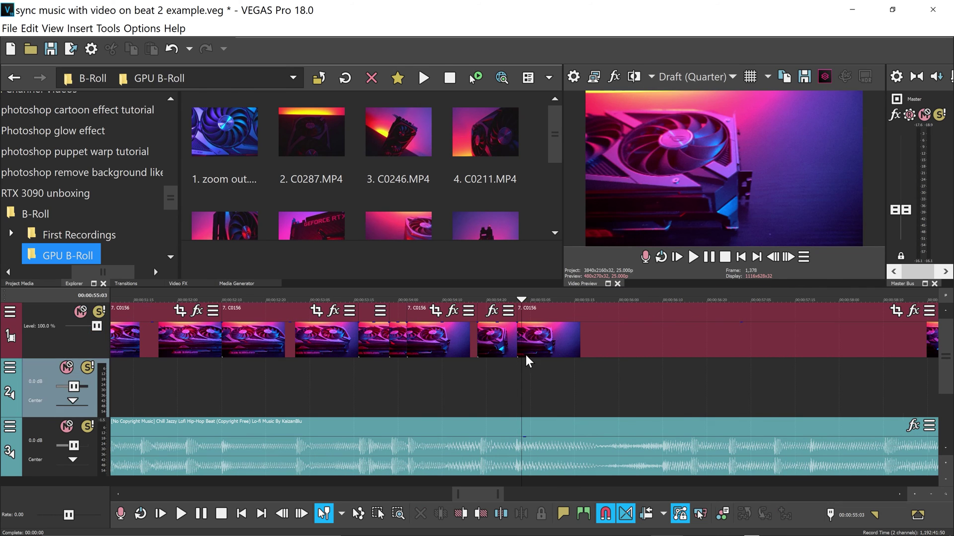
Step: Paste two copies of the short C0156 clip at the 55:20 beat
{"action": "left_click", "coordinate": [544, 350]}
{"action": "left_click", "coordinate": [518, 348]}
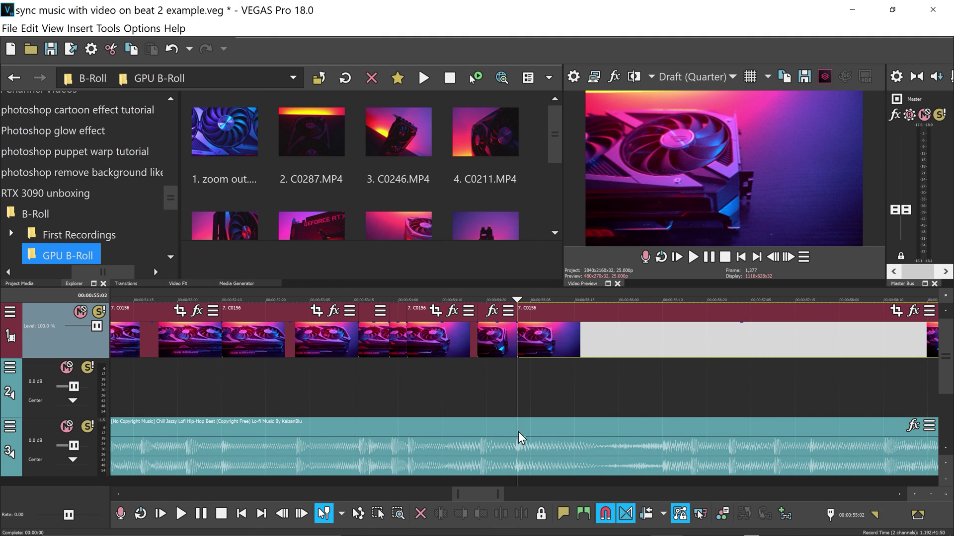
{"action": "left_click_drag", "start_coordinate": [525, 411], "coordinate": [606, 425]}
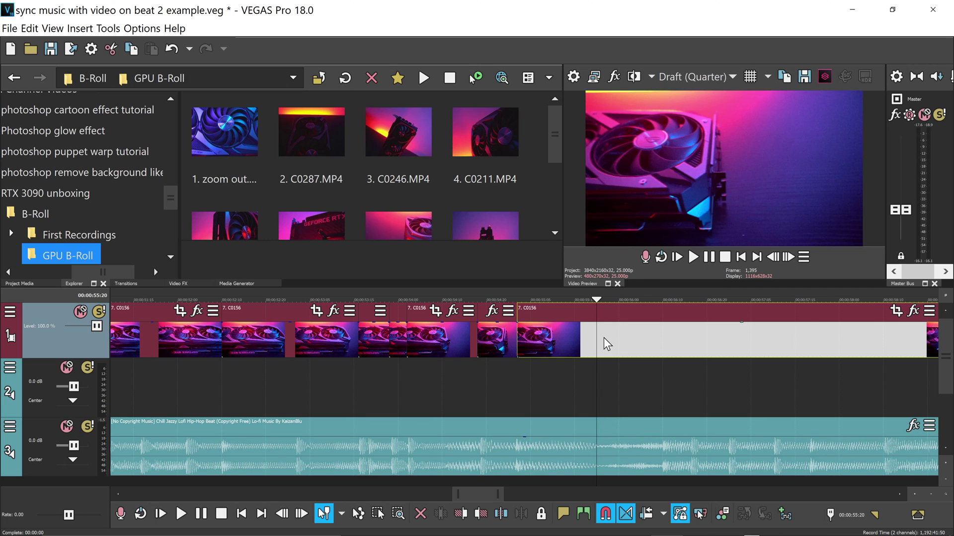
{"action": "key", "text": "ctrl+v"}
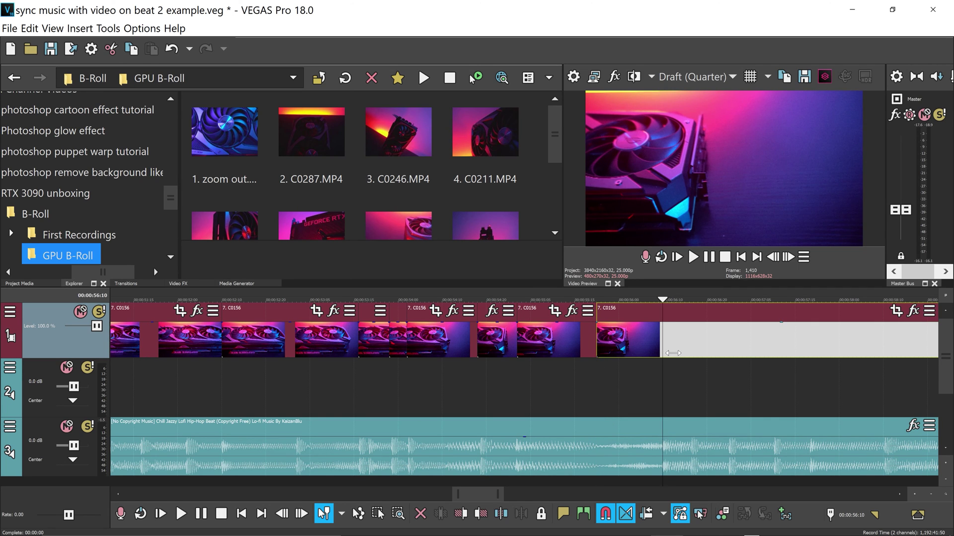
{"action": "key", "text": "ctrl+v"}
Step: Duplicate another stutter copy into a gap and butt the stretched C0156 clip right after it
{"action": "scroll", "coordinate": [673, 353], "scroll_direction": "down", "scroll_amount": 2}
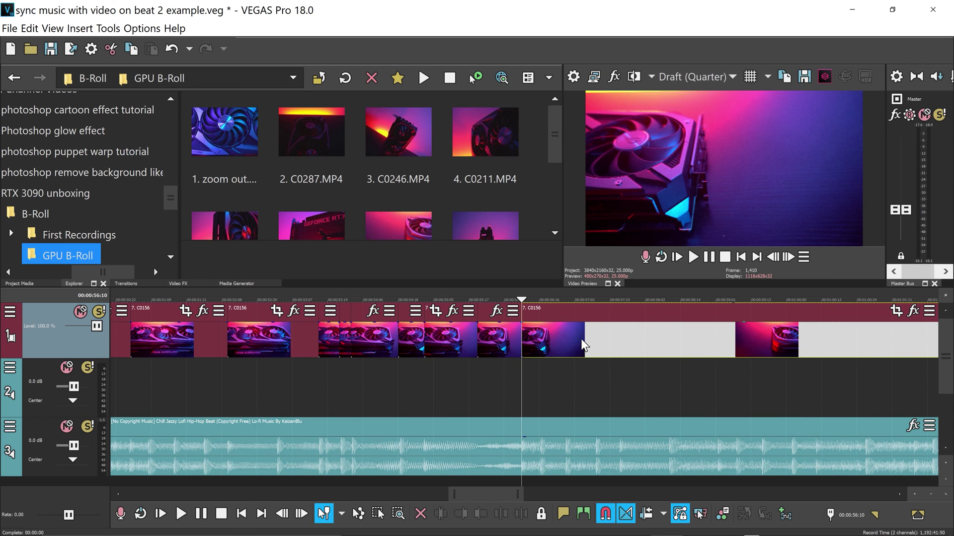
{"action": "left_click_drag", "start_coordinate": [538, 343], "coordinate": [591, 348]}
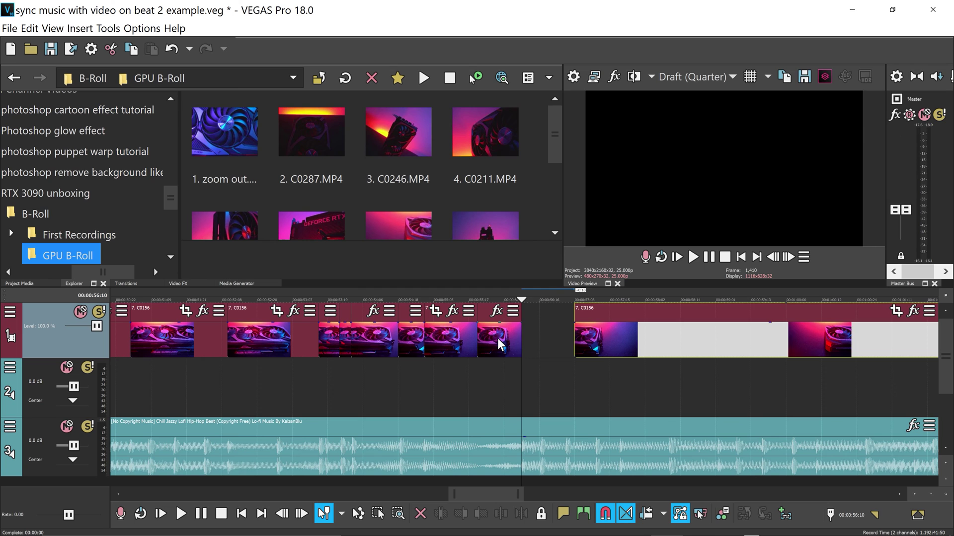
{"action": "left_click", "coordinate": [483, 342]}
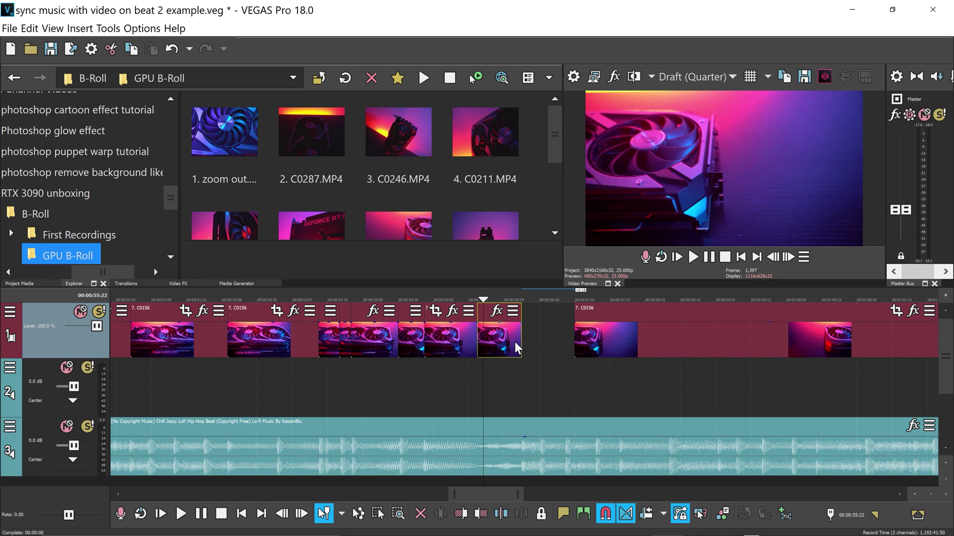
{"action": "left_click_drag", "start_coordinate": [494, 340], "coordinate": [537, 341]}
{"action": "left_click", "coordinate": [537, 342]}
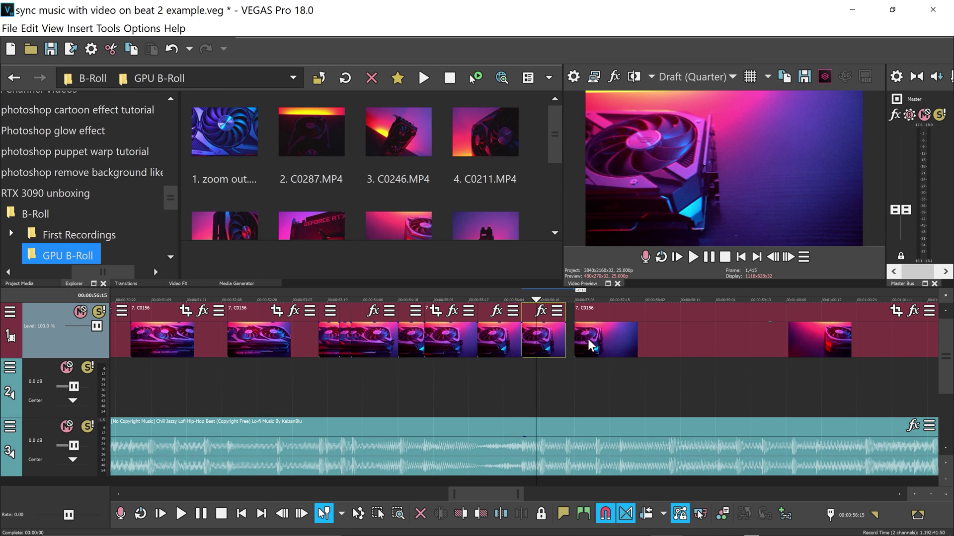
{"action": "left_click_drag", "start_coordinate": [601, 343], "coordinate": [591, 345]}
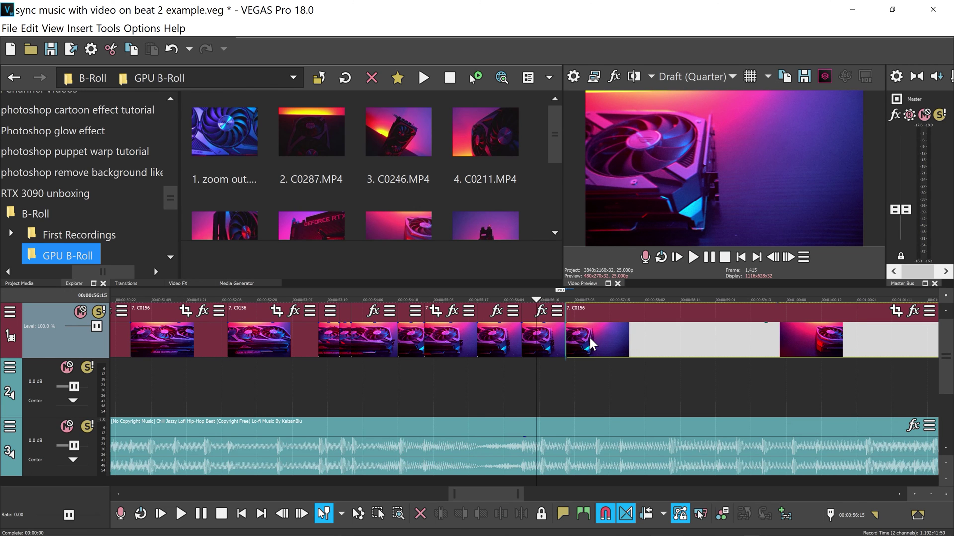
{"action": "left_click", "coordinate": [502, 343]}
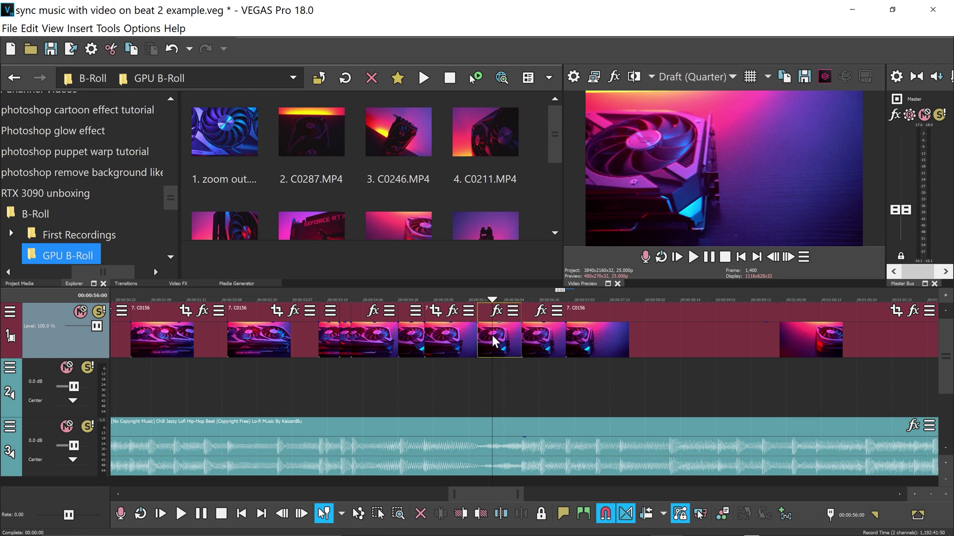
Step: Reverse the selected short C0156 stutter copy so it plays backwards
{"action": "right_click", "coordinate": [505, 342]}
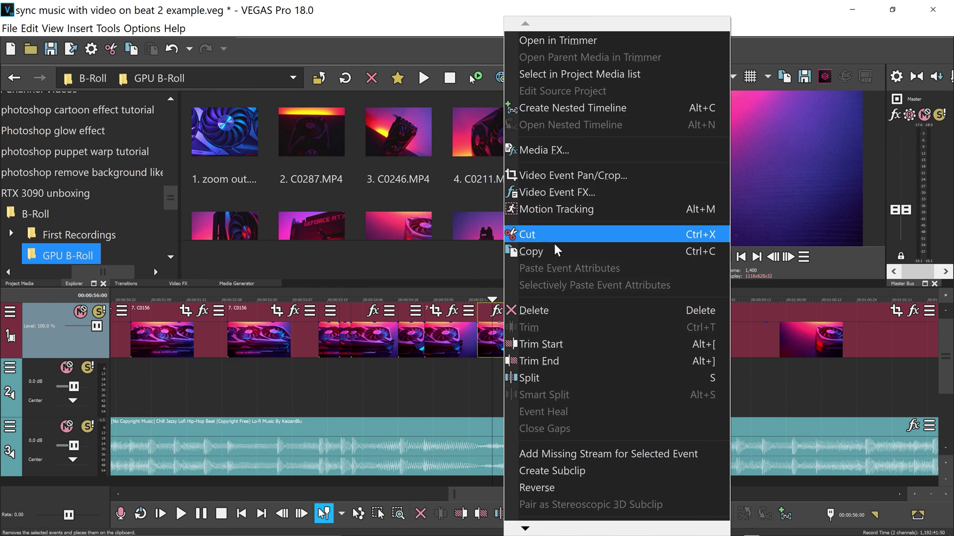
{"action": "left_click", "coordinate": [548, 490]}
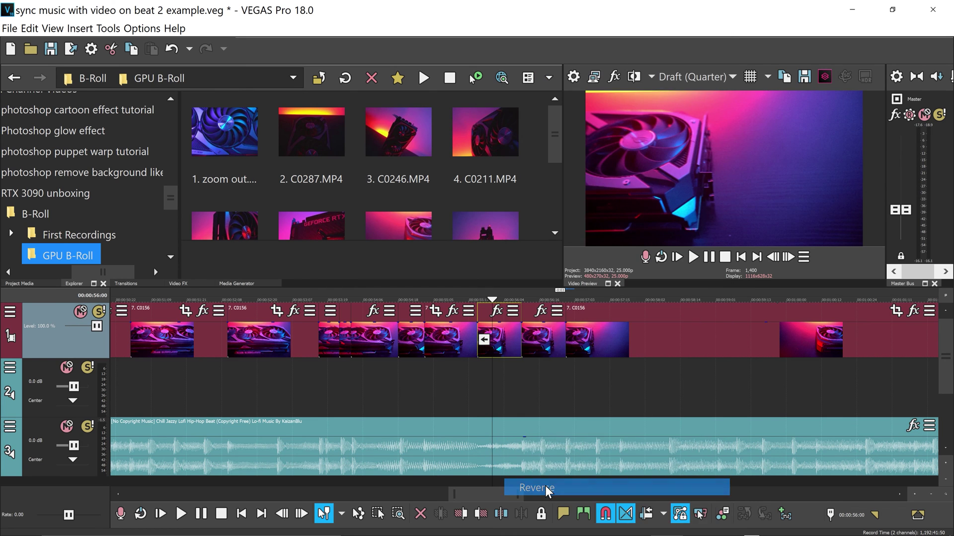
{"action": "left_click", "coordinate": [504, 386]}
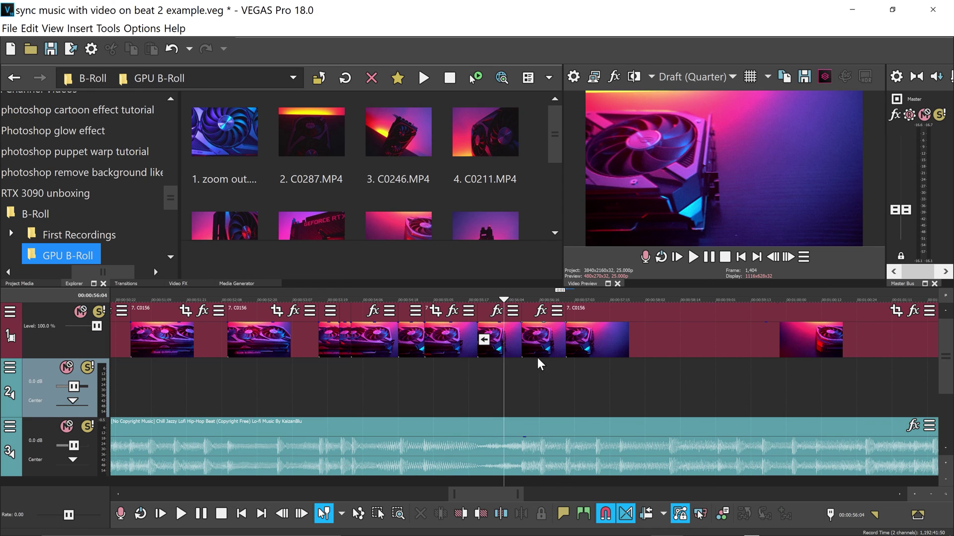
Step: Delete an earlier stutter copy, slide the next clip left and extend its start to fill the gap, then play it back
{"action": "left_click", "coordinate": [452, 347]}
{"action": "key", "text": "Delete"}
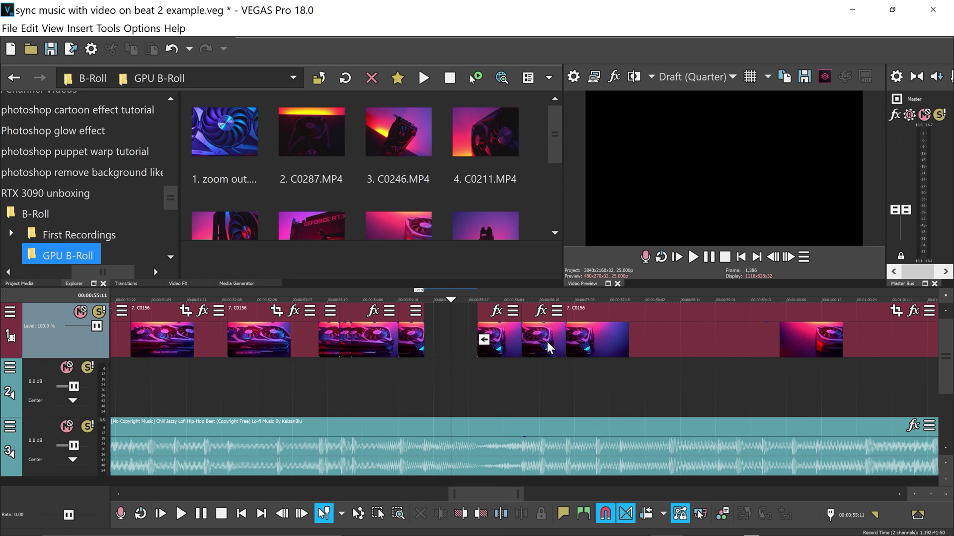
{"action": "left_click_drag", "start_coordinate": [548, 347], "coordinate": [461, 345]}
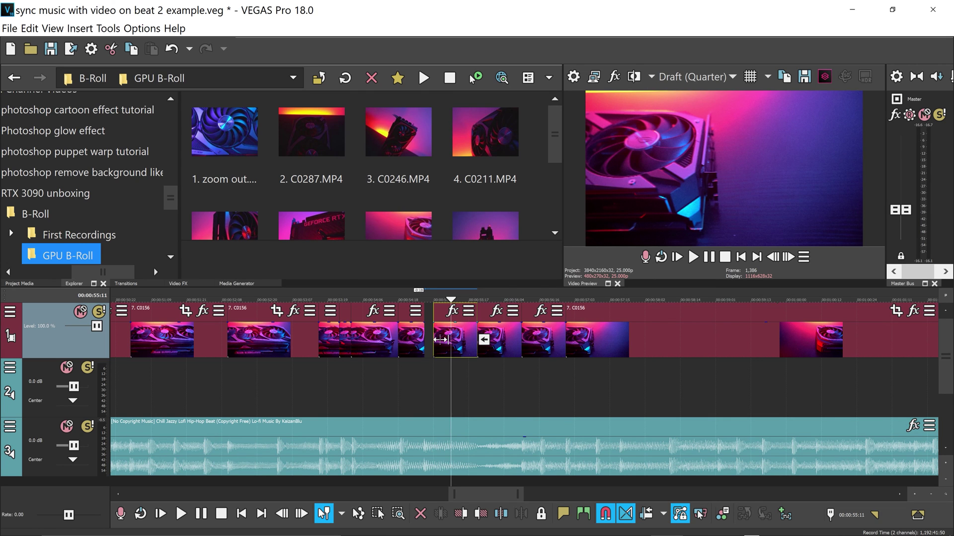
{"action": "left_click_drag", "start_coordinate": [434, 341], "coordinate": [426, 341]}
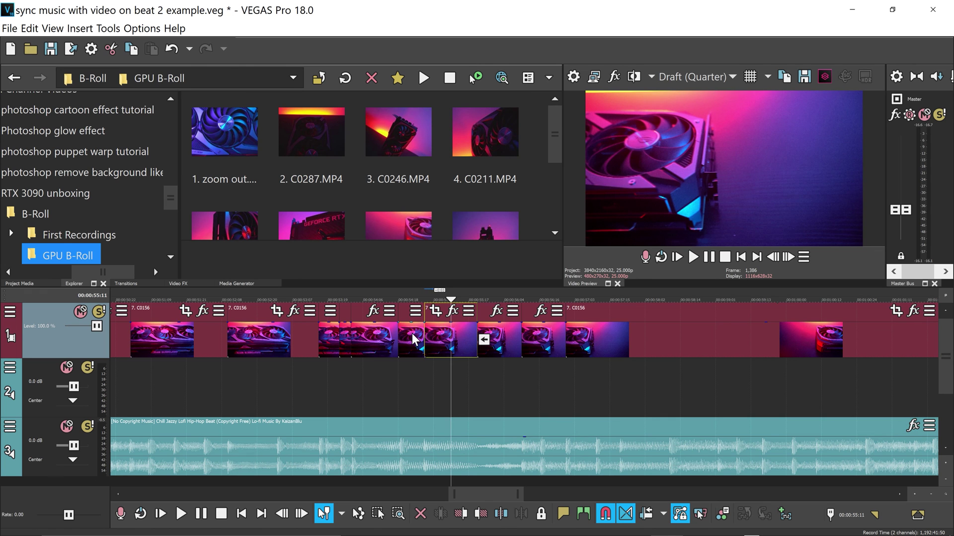
{"action": "left_click", "coordinate": [413, 340]}
{"action": "left_click", "coordinate": [693, 257]}
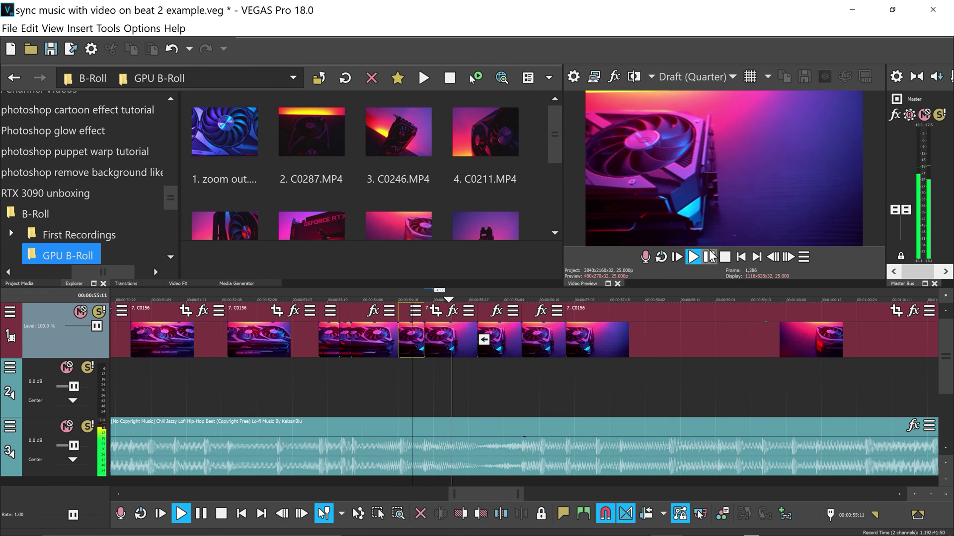